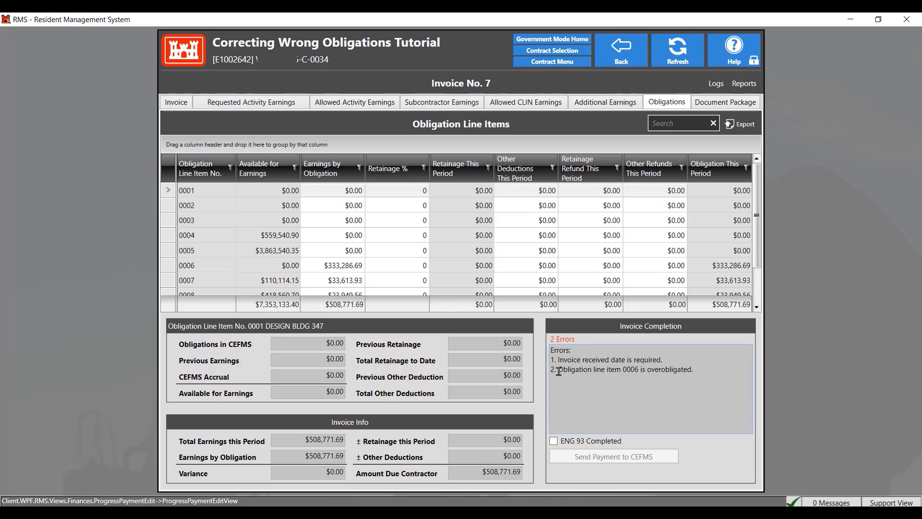
Step: Review the overobligated line item error on Invoice No. 7 and view the Payment No. 0007 payment calculations document
{"action": "left_click_drag", "start_coordinate": [558, 371], "coordinate": [694, 369]}
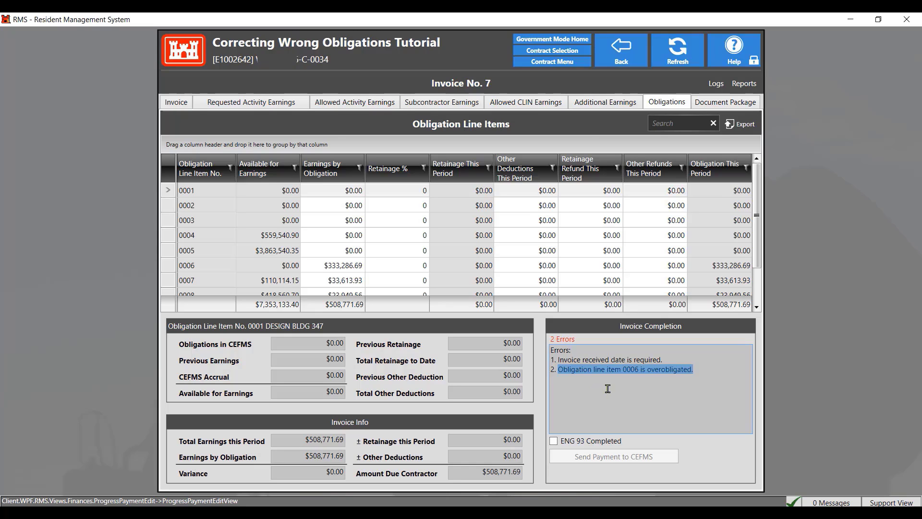
{"action": "left_click", "coordinate": [723, 102]}
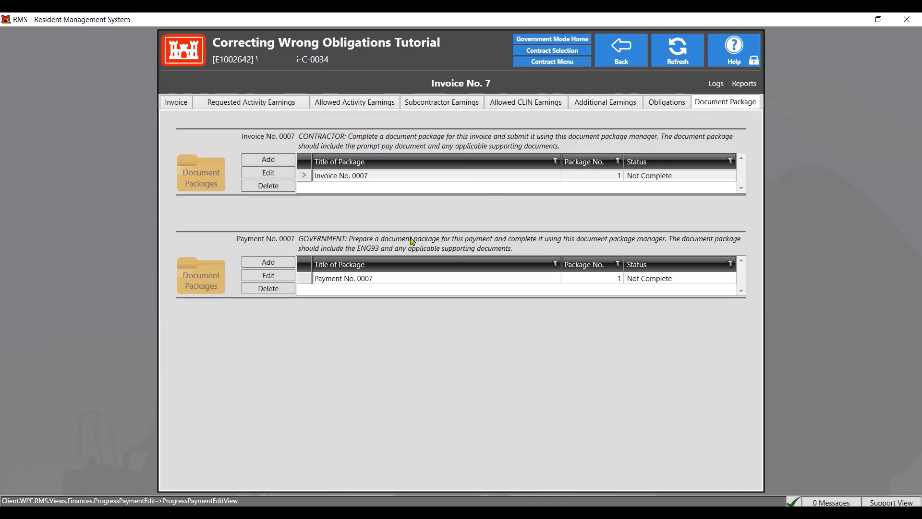
{"action": "double_click", "coordinate": [362, 279]}
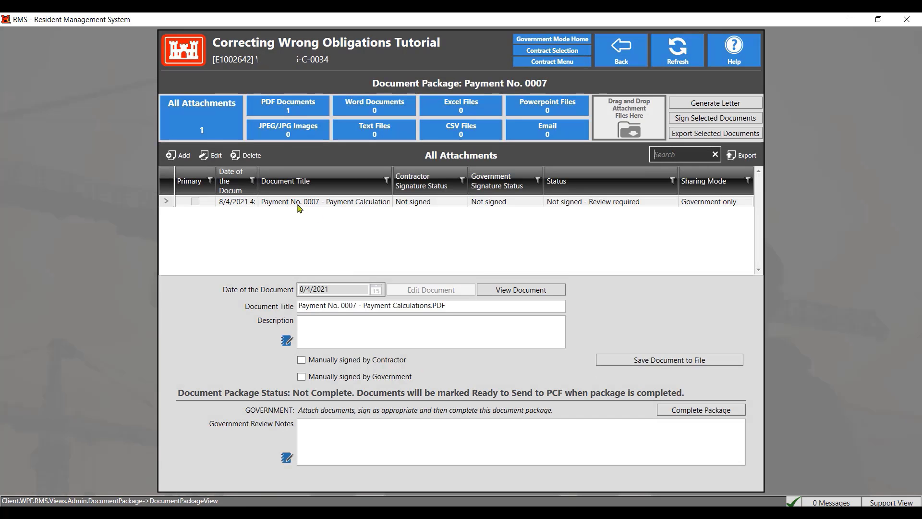
{"action": "double_click", "coordinate": [298, 205]}
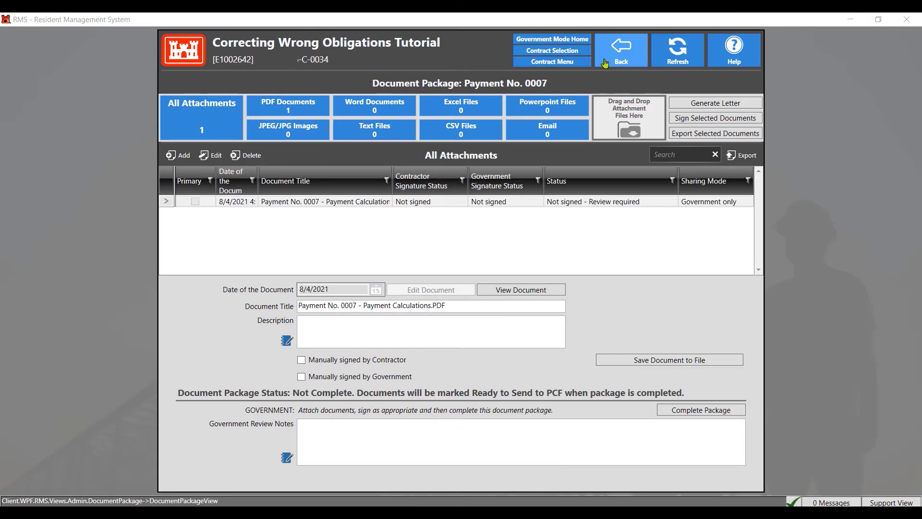
Step: Open contract modification P00001, Deletion of Site Improvements, from the contract's Finances modules and try to edit its funding
{"action": "left_click", "coordinate": [566, 61]}
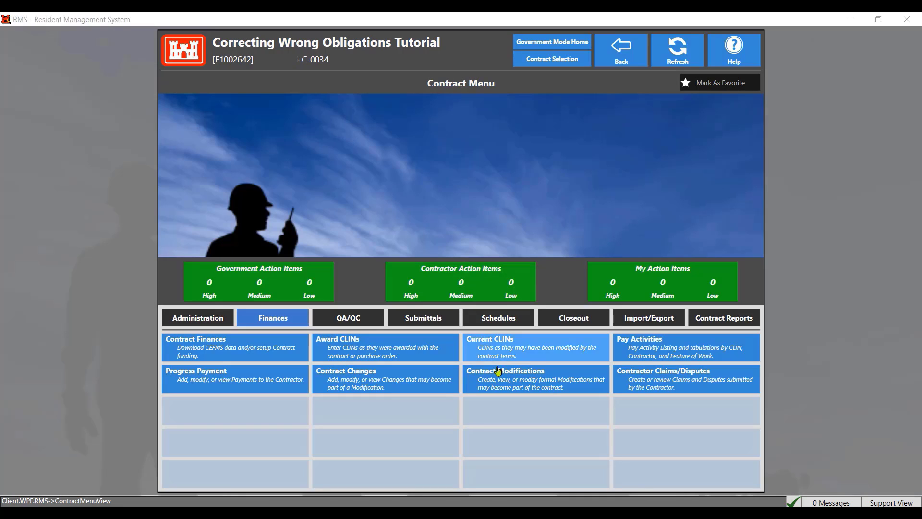
{"action": "left_click", "coordinate": [513, 375]}
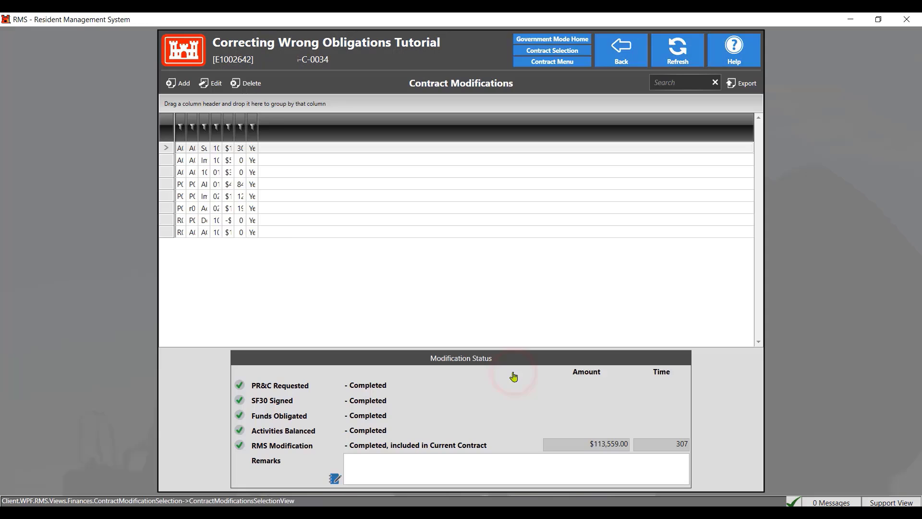
{"action": "left_click", "coordinate": [317, 212]}
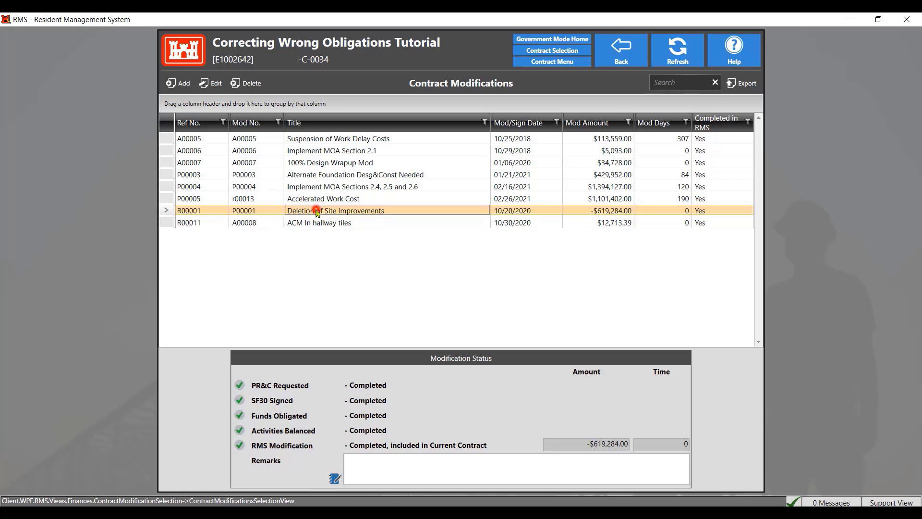
{"action": "double_click", "coordinate": [316, 213]}
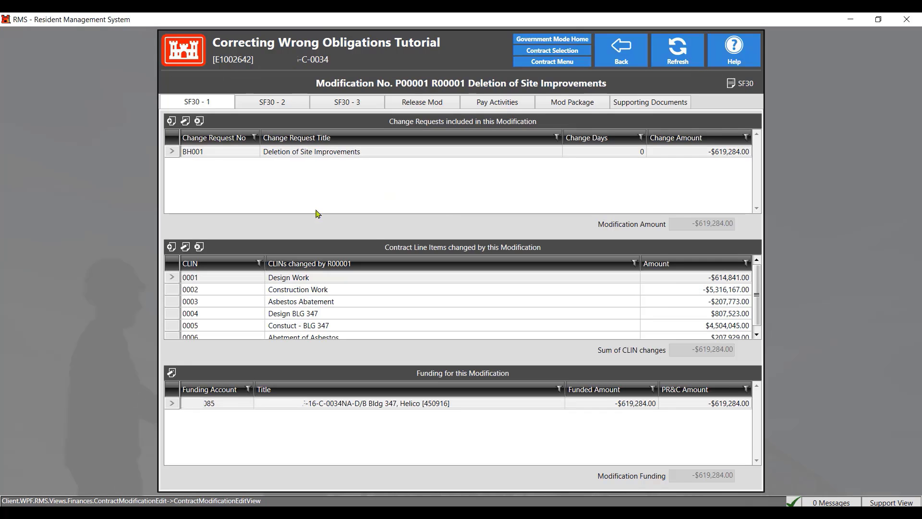
{"action": "double_click", "coordinate": [313, 405]}
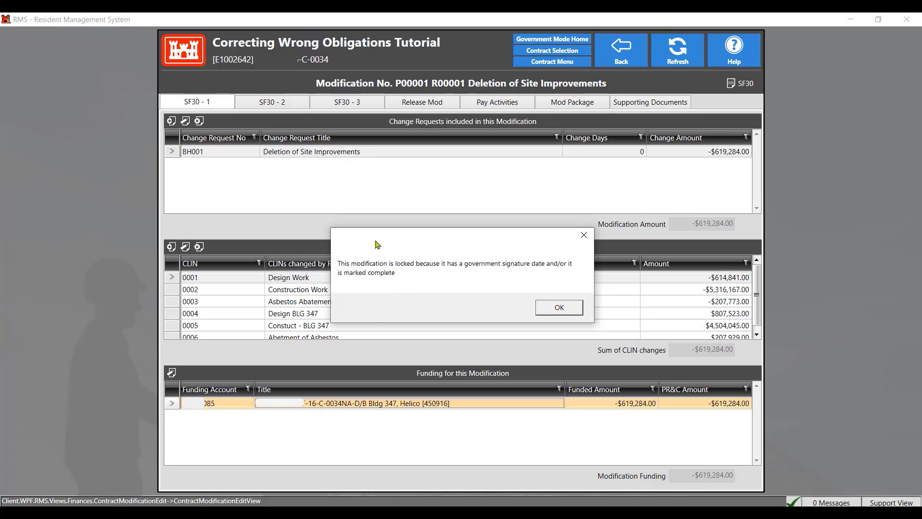
{"action": "left_click", "coordinate": [559, 308]}
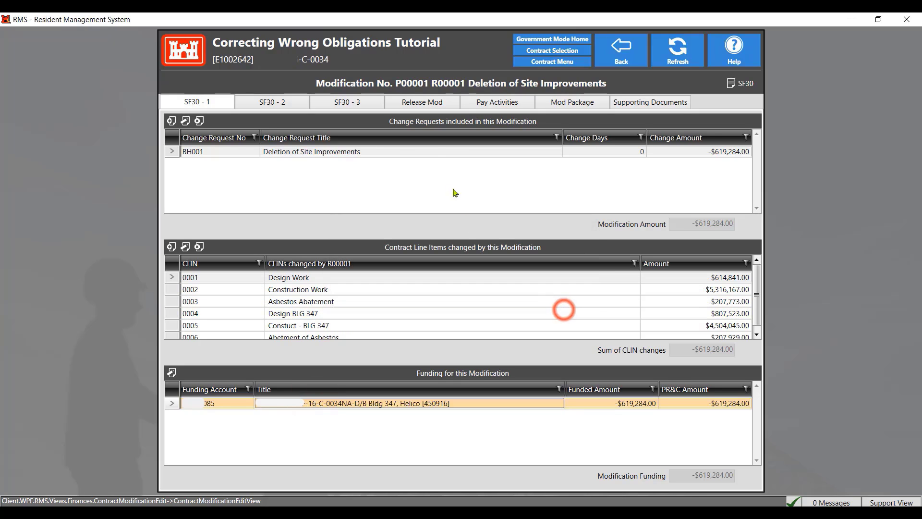
Step: Unlock the modification's obligations by unmarking Modification Completed - Include this Modification in Current Contract in its release details
{"action": "left_click", "coordinate": [428, 102]}
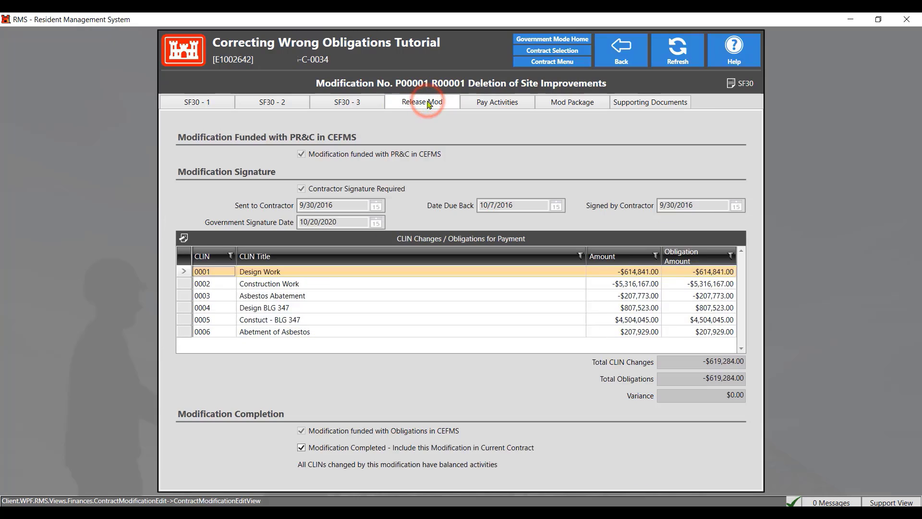
{"action": "left_click", "coordinate": [403, 283]}
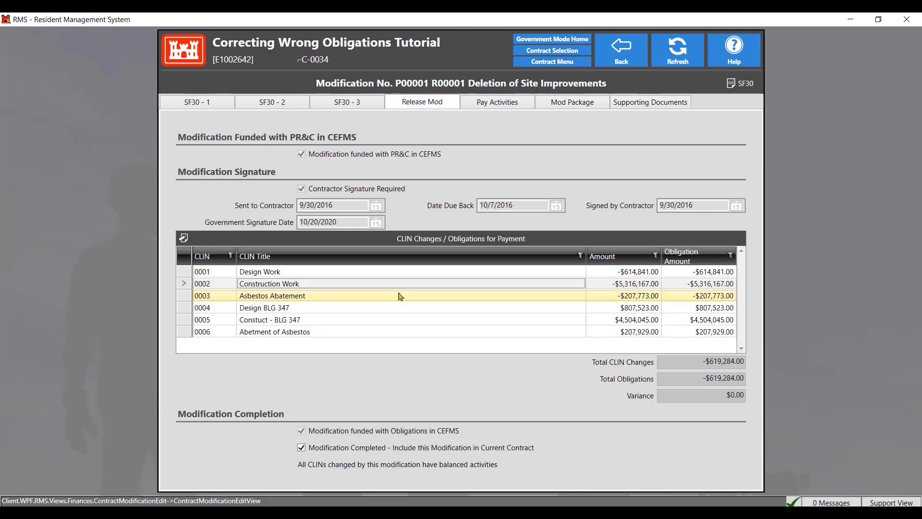
{"action": "left_click", "coordinate": [302, 448]}
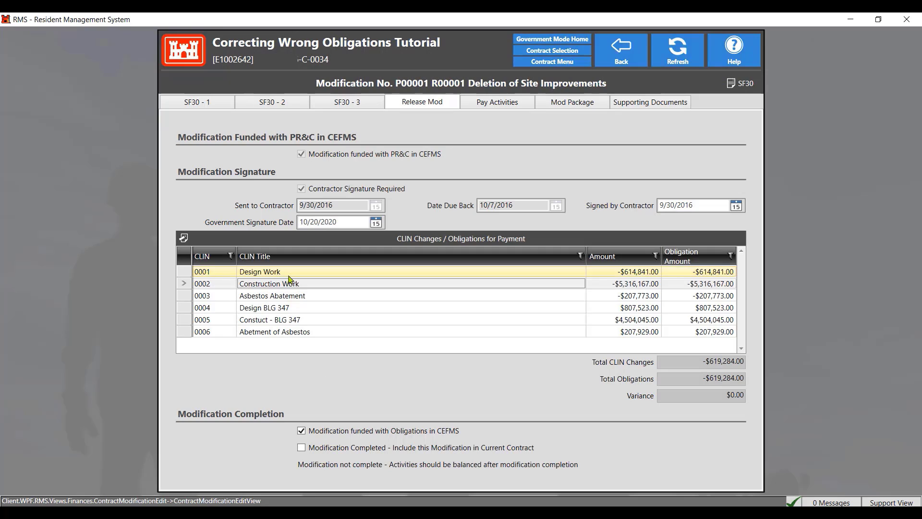
Step: Show all obligation line items in the CLIN funding and fund CLIN 0001 with -$614,841.00 from obligation line item 0001, DESIGN BLDG 347
{"action": "double_click", "coordinate": [280, 284]}
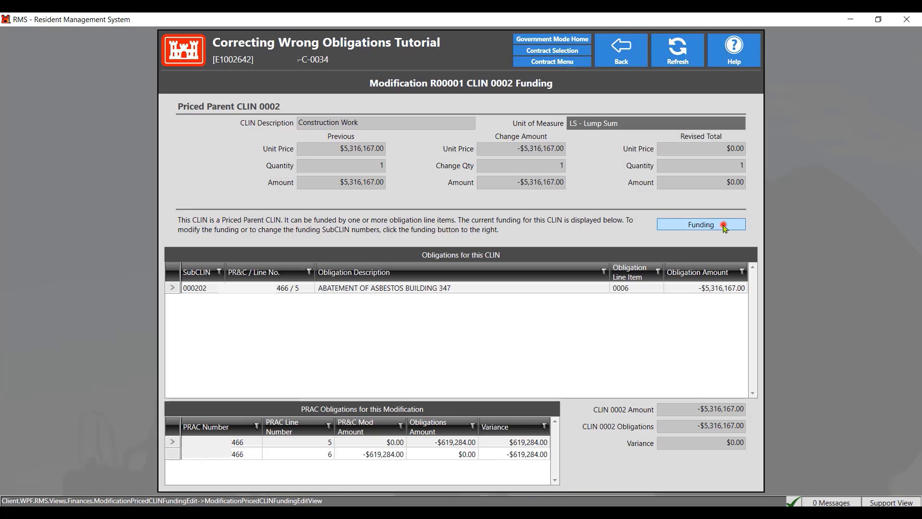
{"action": "left_click", "coordinate": [724, 225]}
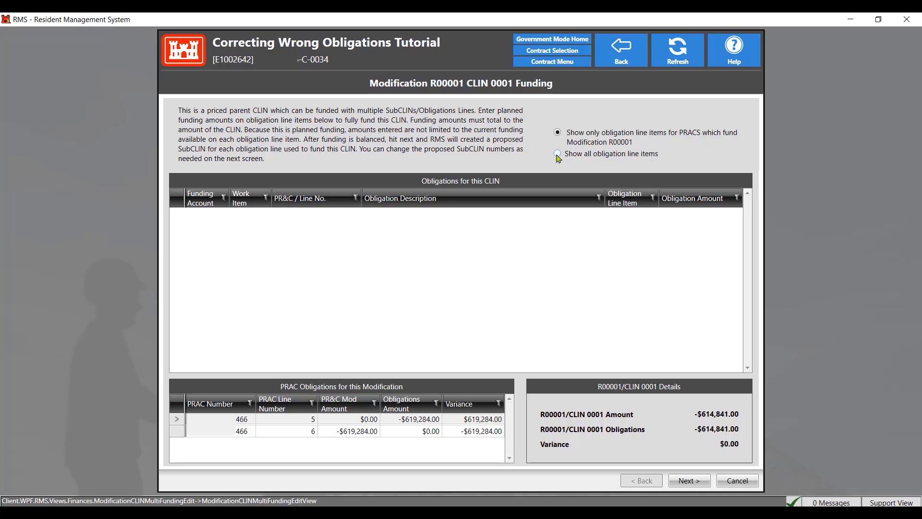
{"action": "left_click", "coordinate": [557, 153]}
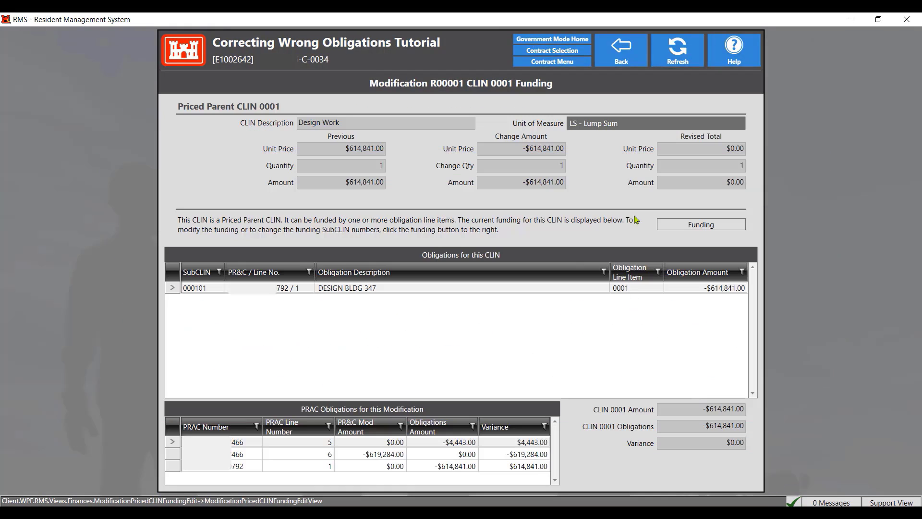
{"action": "left_click", "coordinate": [621, 52]}
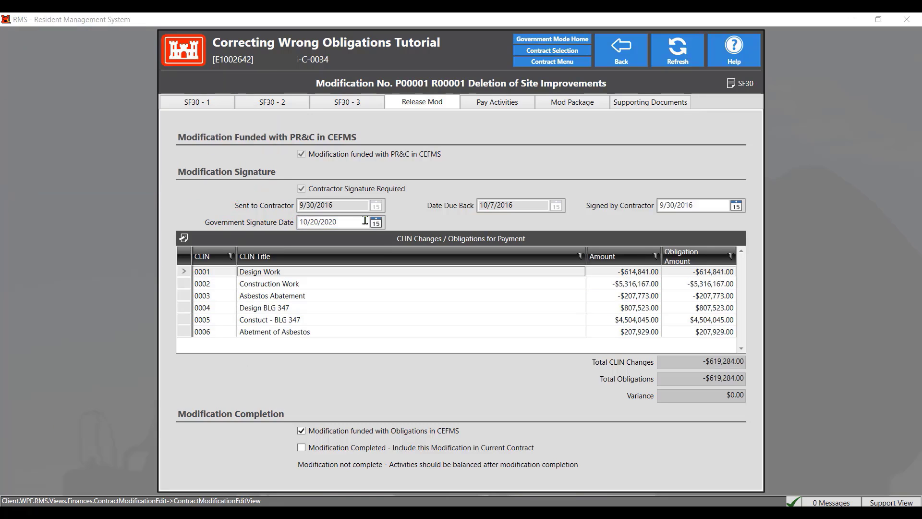
Step: Clear the modification's Government Signature Date and return to its SF30 - 1 details
{"action": "double_click", "coordinate": [346, 222]}
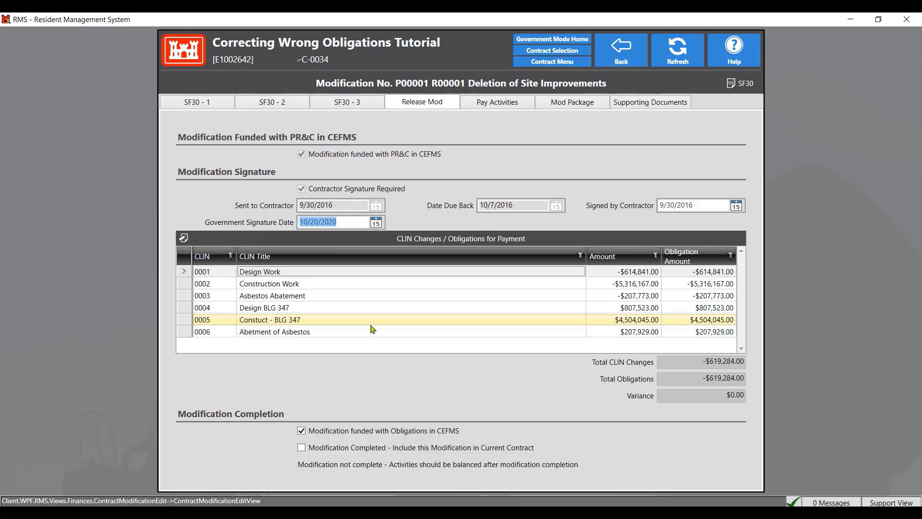
{"action": "key", "text": "Delete"}
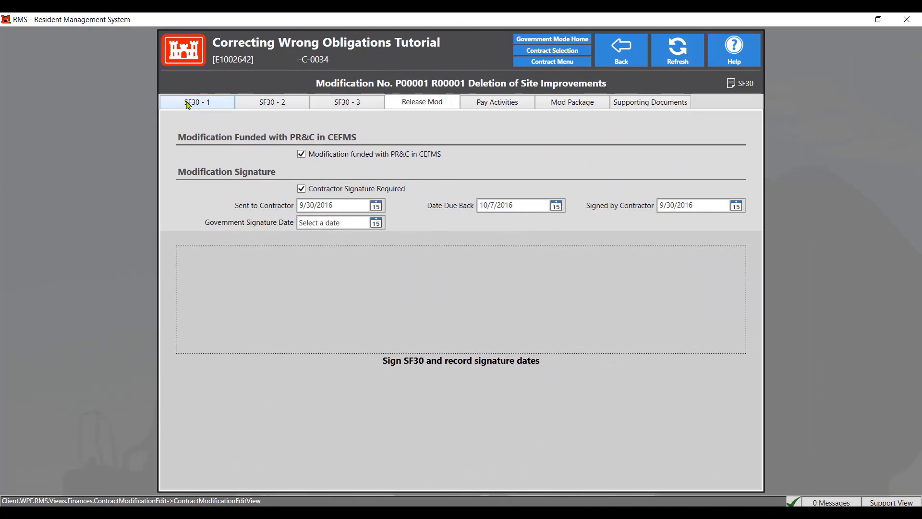
{"action": "left_click", "coordinate": [188, 103]}
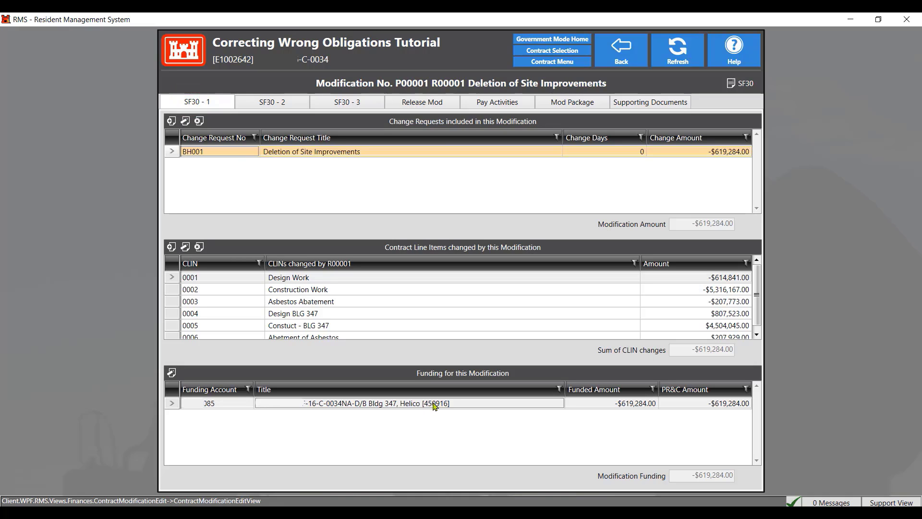
Step: Set the modification's PR&C funding amount for PRAC line 6 to 0 and return to the modification
{"action": "double_click", "coordinate": [433, 404]}
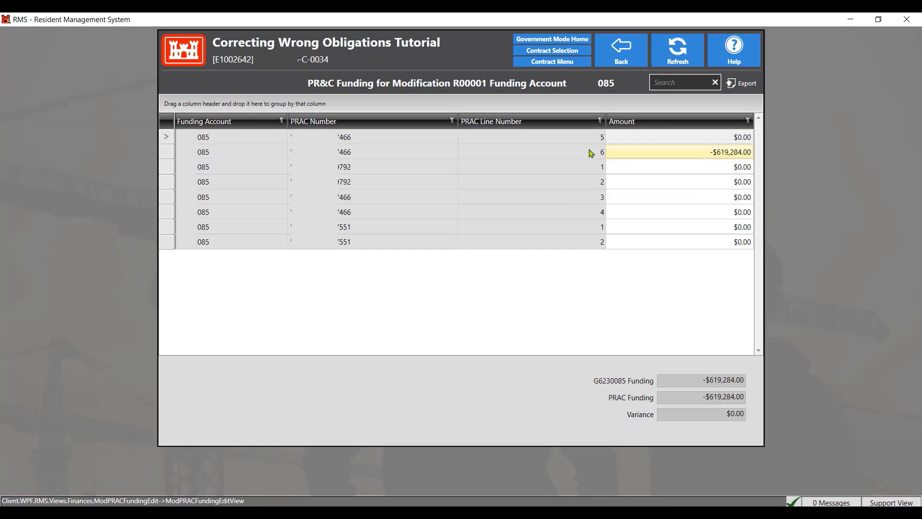
{"action": "left_click", "coordinate": [728, 152]}
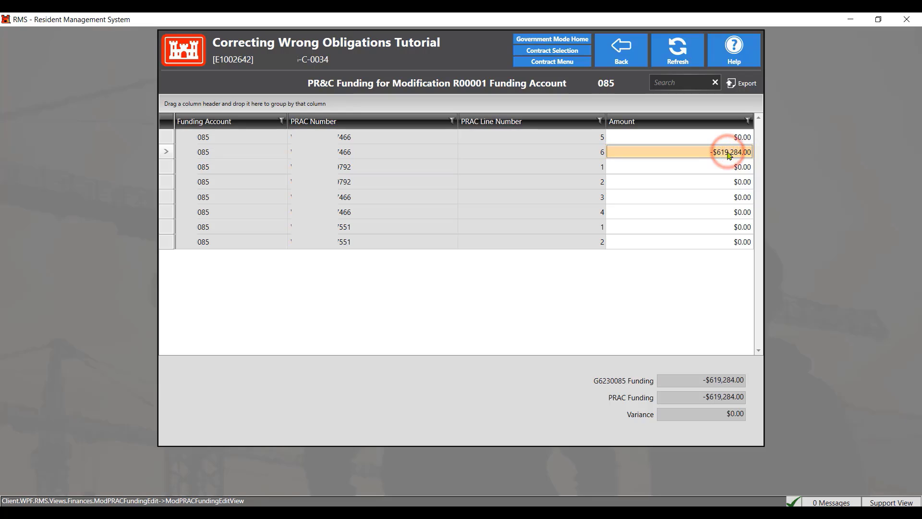
{"action": "left_click", "coordinate": [729, 152]}
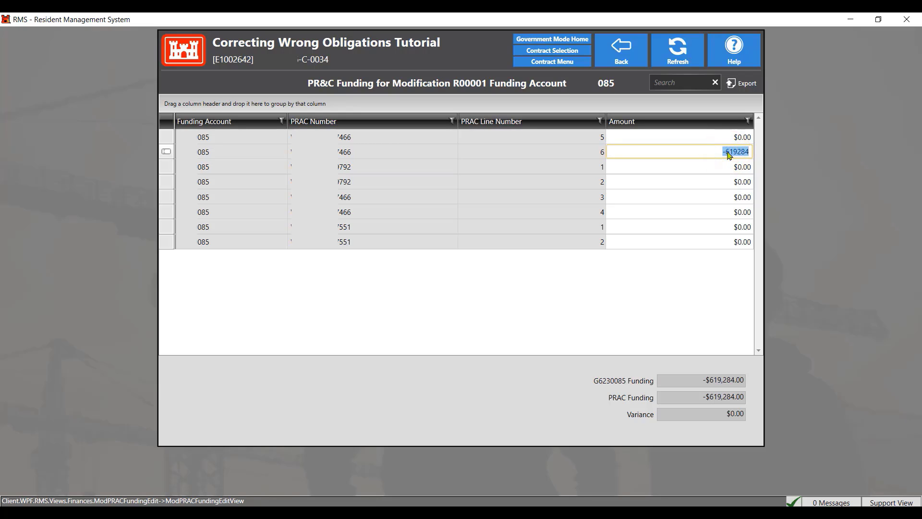
{"action": "key", "text": "BackSpace"}
{"action": "type", "text": "0"}
{"action": "left_click", "coordinate": [624, 48]}
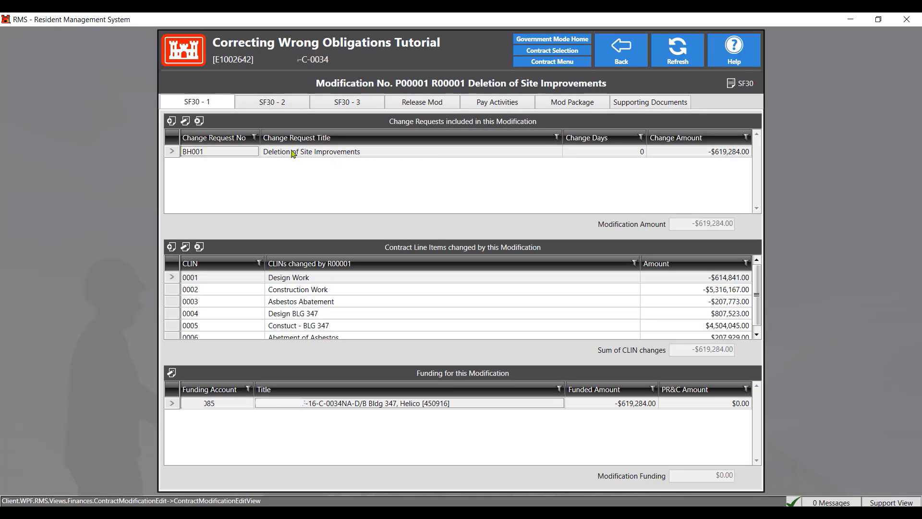
Step: Open the status and funding of change request BH001, and look up the first funding account's RIGHT State total in the Excel workbook
{"action": "double_click", "coordinate": [292, 152]}
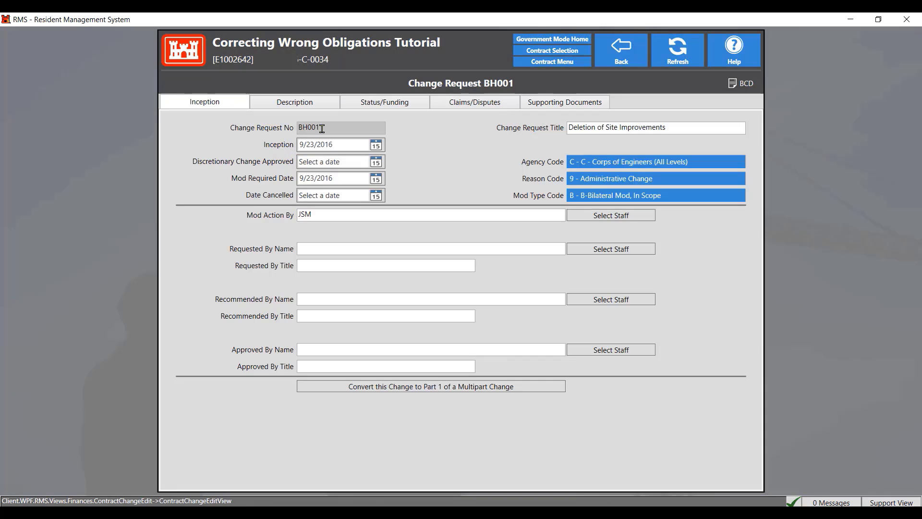
{"action": "left_click", "coordinate": [393, 104]}
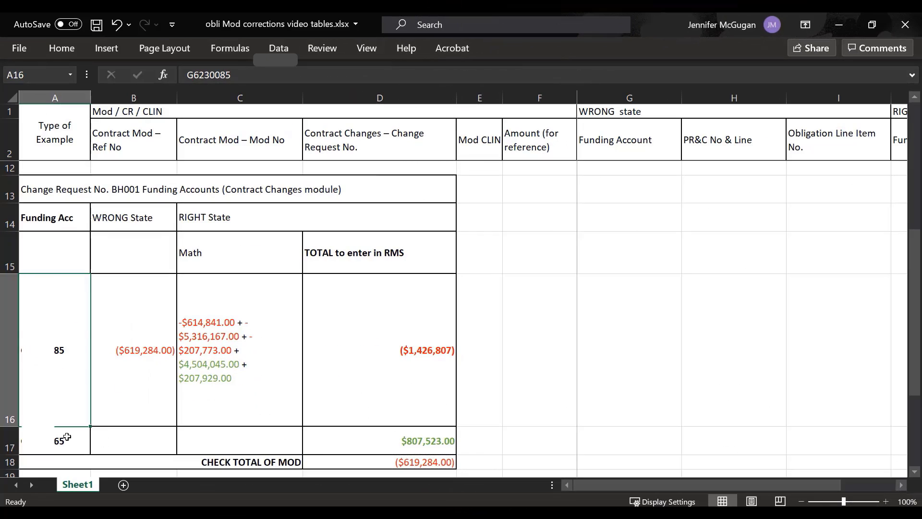
{"action": "left_click", "coordinate": [67, 437]}
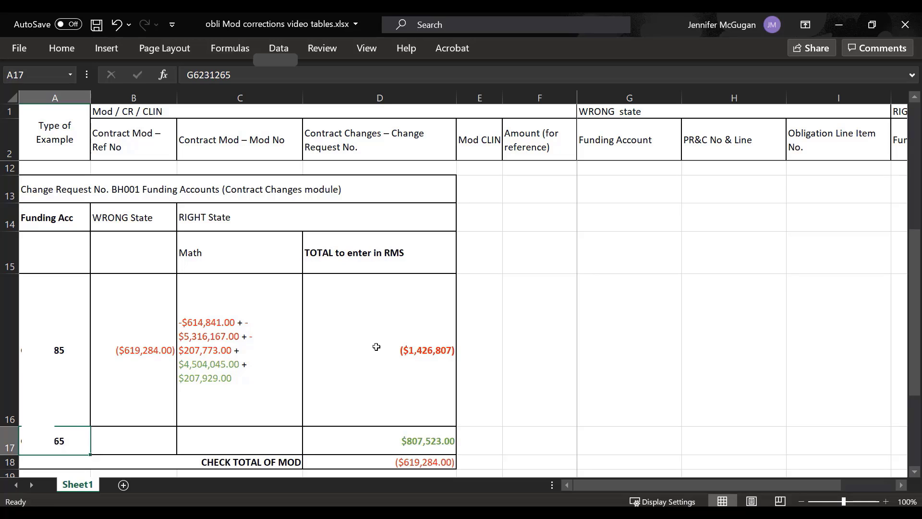
{"action": "left_click", "coordinate": [63, 365]}
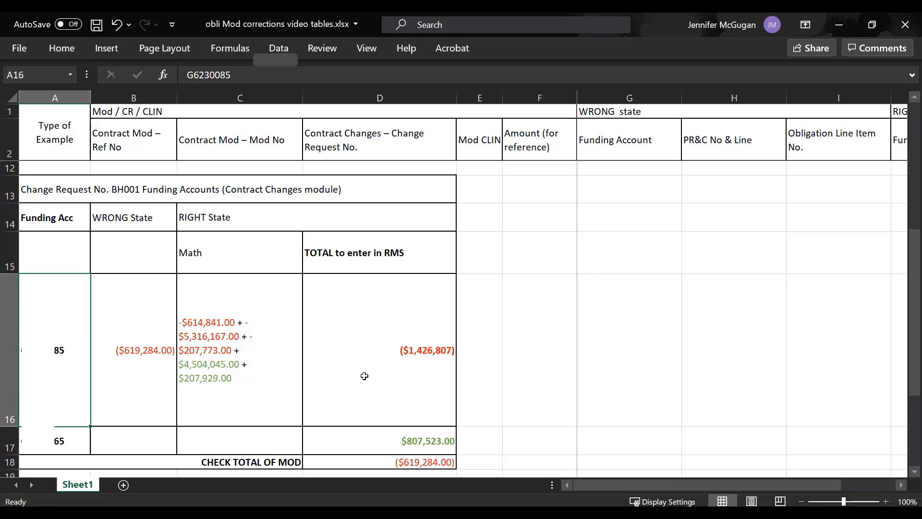
{"action": "left_click", "coordinate": [432, 373]}
Step: Switch back to RMS and set the first funding account's Change Amount in change request BH001 to -1426807
{"action": "key", "text": "alt+Tab"}
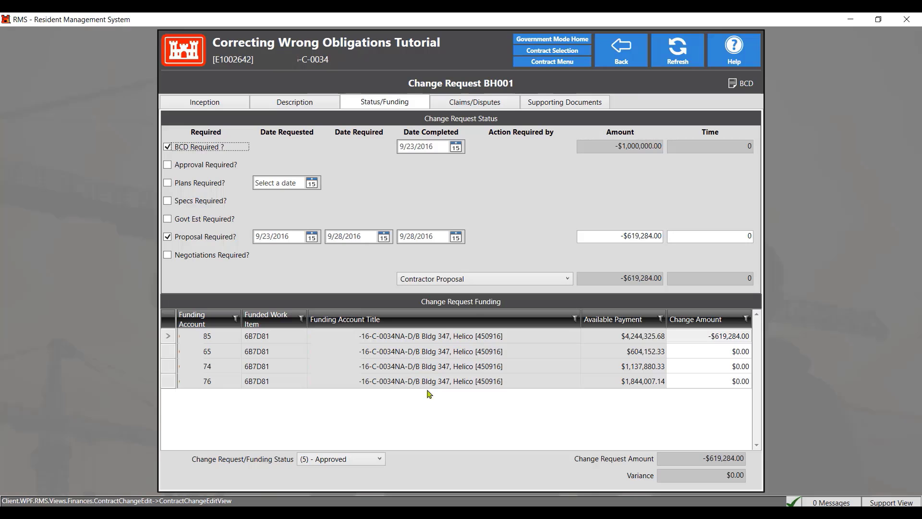
{"action": "left_click", "coordinate": [723, 338]}
{"action": "type", "text": "1426807"}
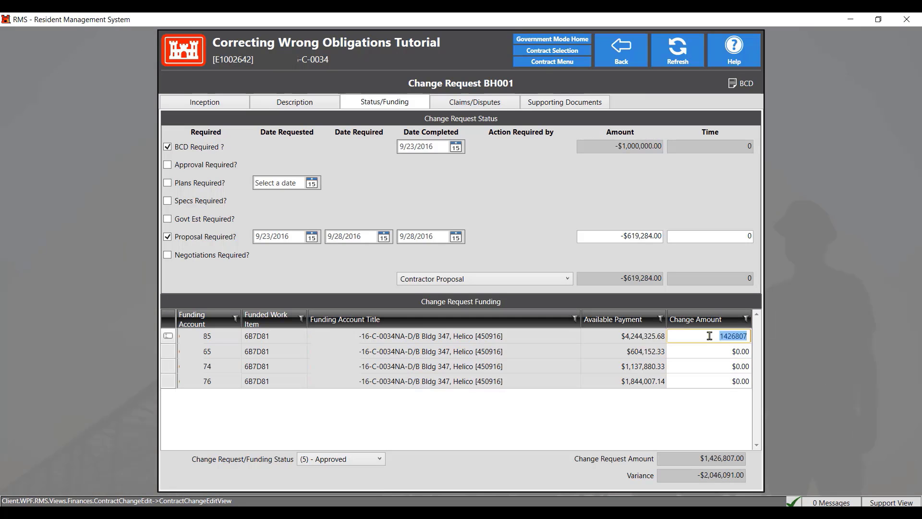
{"action": "type", "text": "-"}
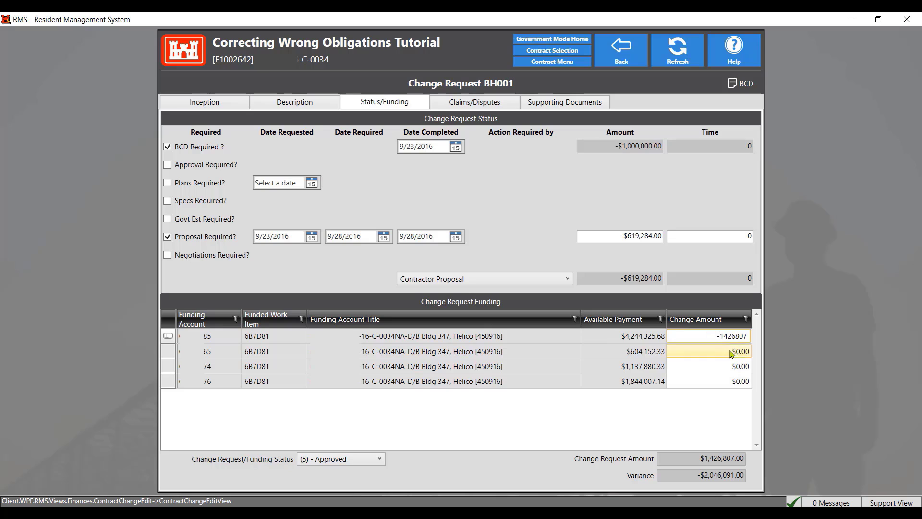
{"action": "key", "text": "Tab"}
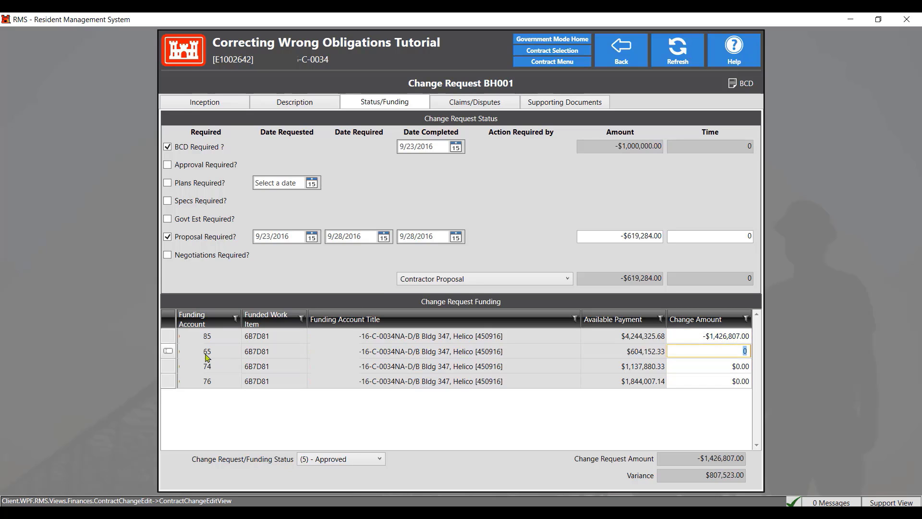
Step: Switch to the Excel workbook and look up the second funding account's RIGHT State total for change request BH001
{"action": "key", "text": "alt+Tab"}
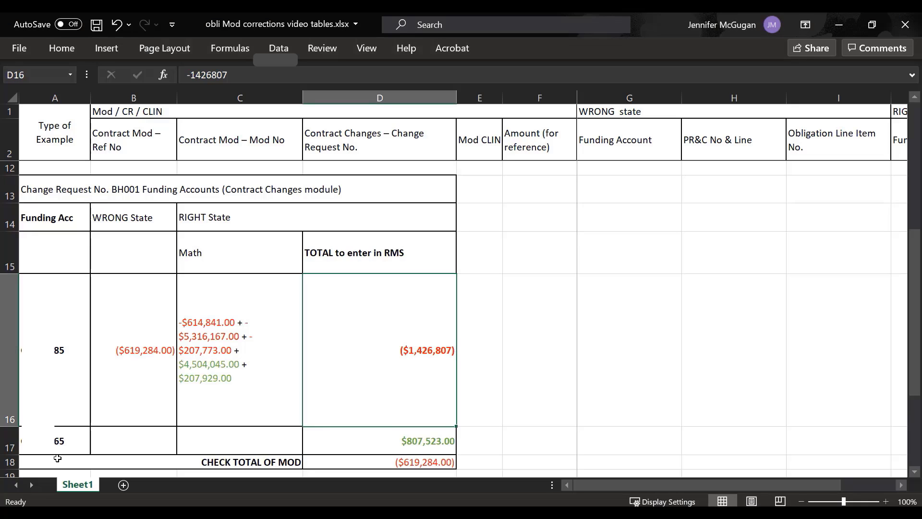
{"action": "left_click", "coordinate": [385, 449]}
{"action": "key", "text": "ctrl+c"}
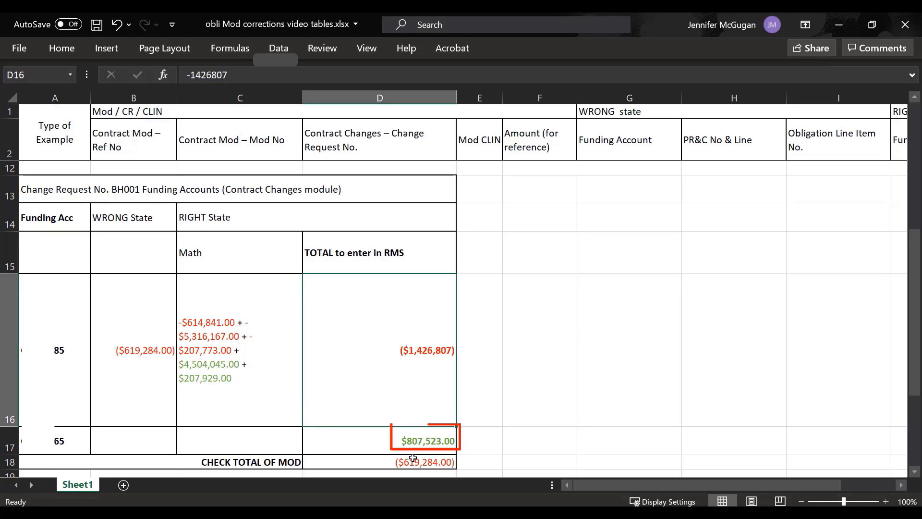
Step: Switch back to RMS, set the second funding account's Change Amount to 807523, and return to the modification
{"action": "key", "text": "alt+Tab"}
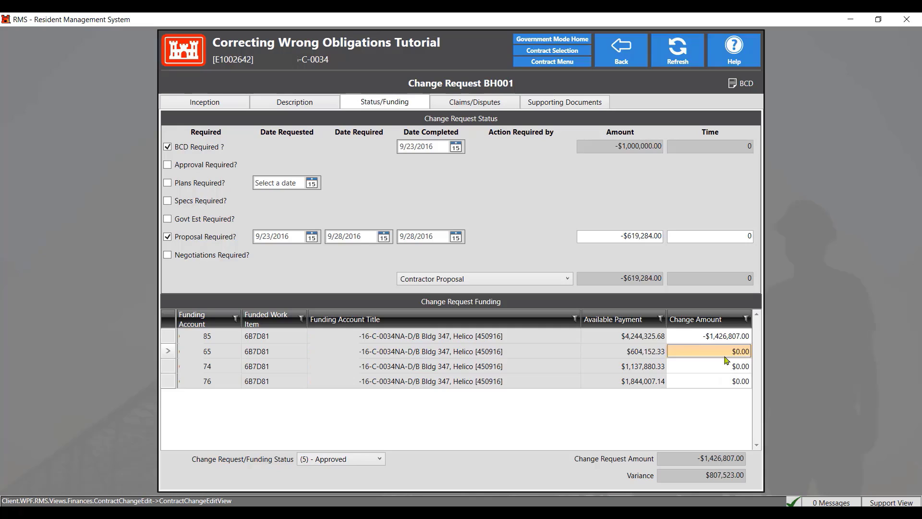
{"action": "type", "text": "807"}
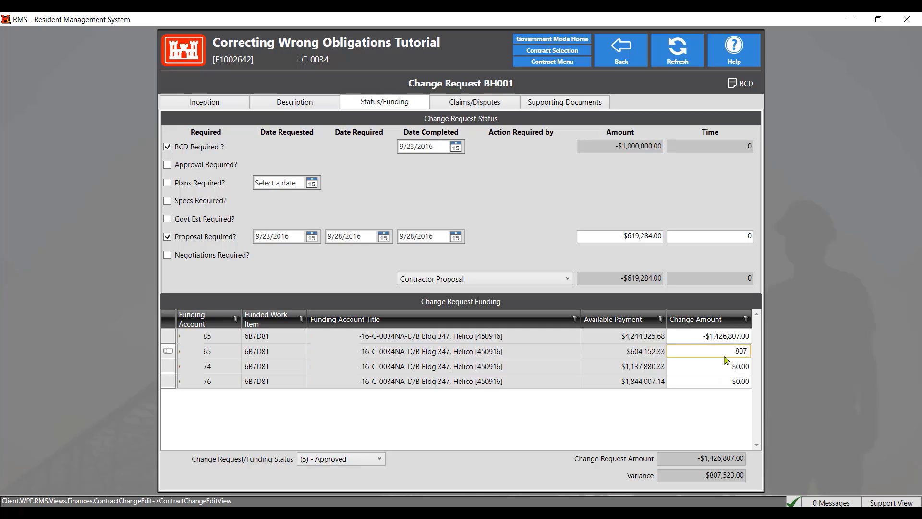
{"action": "type", "text": "523"}
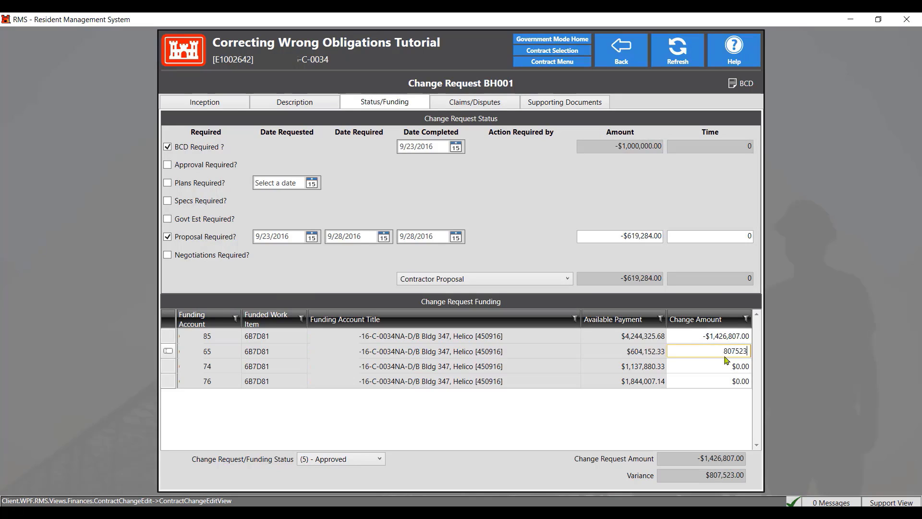
{"action": "left_click", "coordinate": [726, 362]}
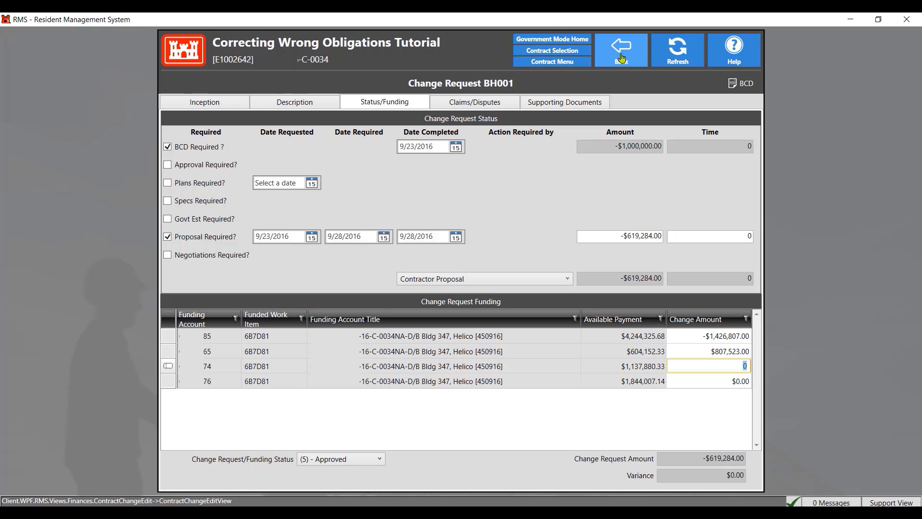
{"action": "left_click", "coordinate": [622, 59]}
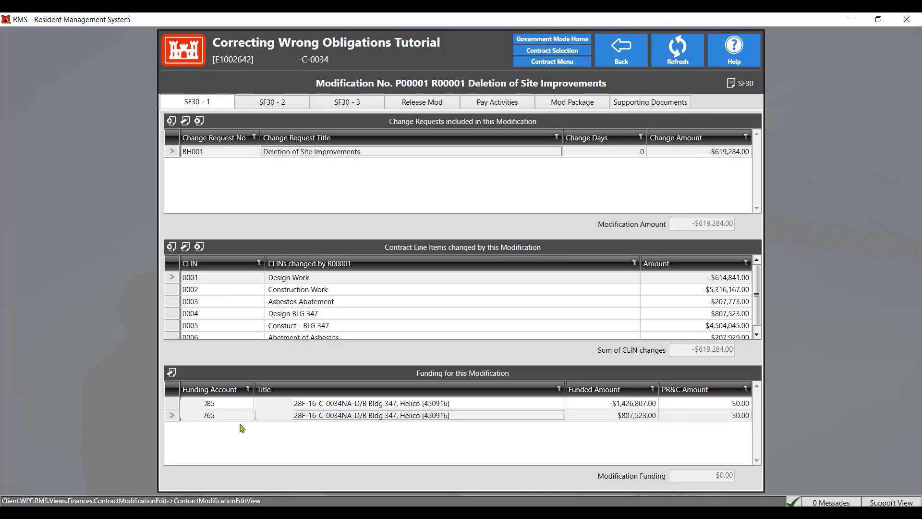
Step: Open the first funding account's PR&C funding and set the amount for line 1 of the PRAC ending in 792 to -6138781
{"action": "double_click", "coordinate": [338, 405]}
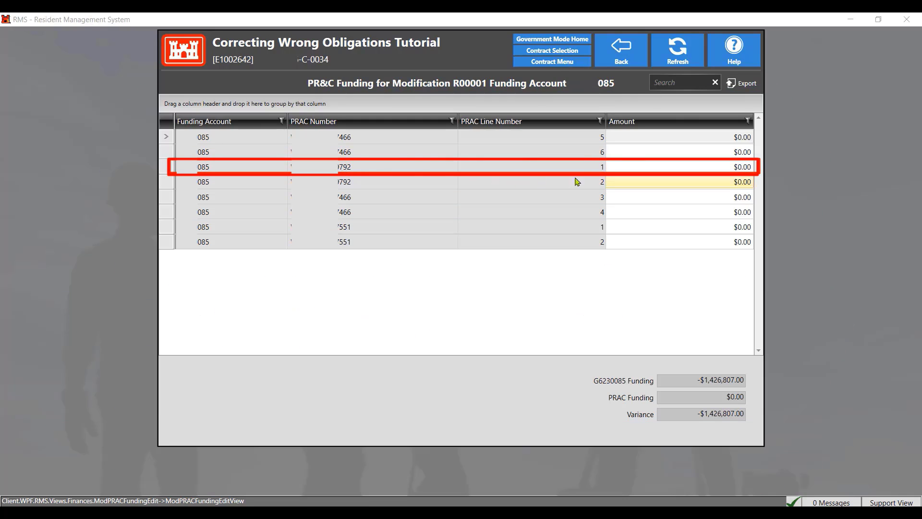
{"action": "left_click", "coordinate": [733, 168]}
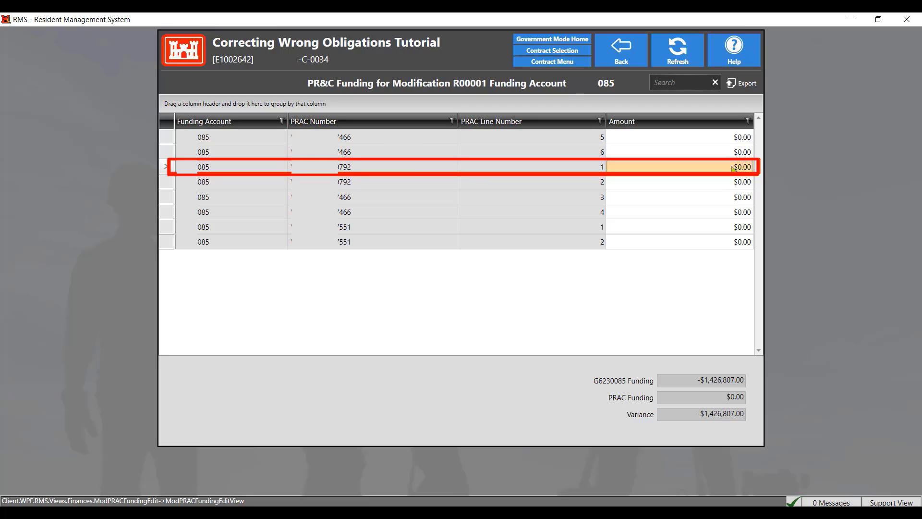
{"action": "left_click", "coordinate": [731, 165]}
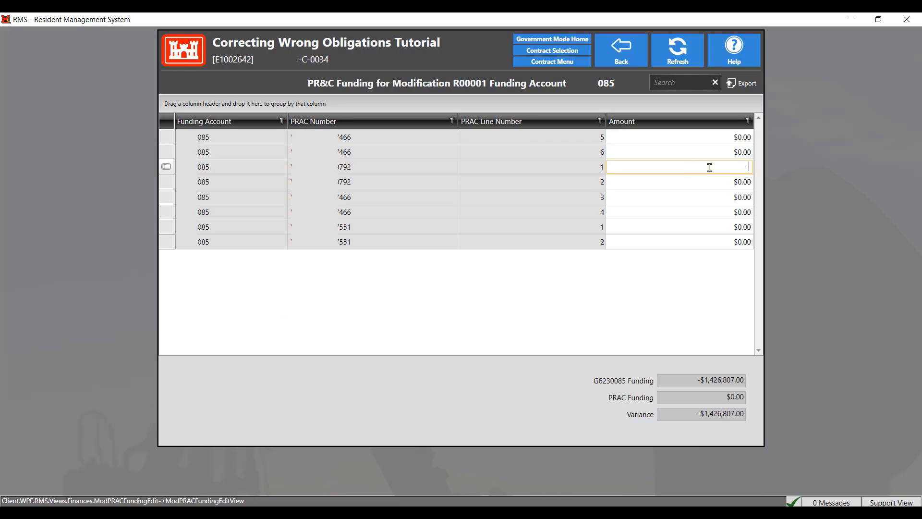
{"action": "type", "text": "-$6,138,781"}
{"action": "key", "text": "Return"}
Step: Set the first funding account's PR&C amount for PRAC line 3 to 4504045
{"action": "left_click", "coordinate": [709, 198]}
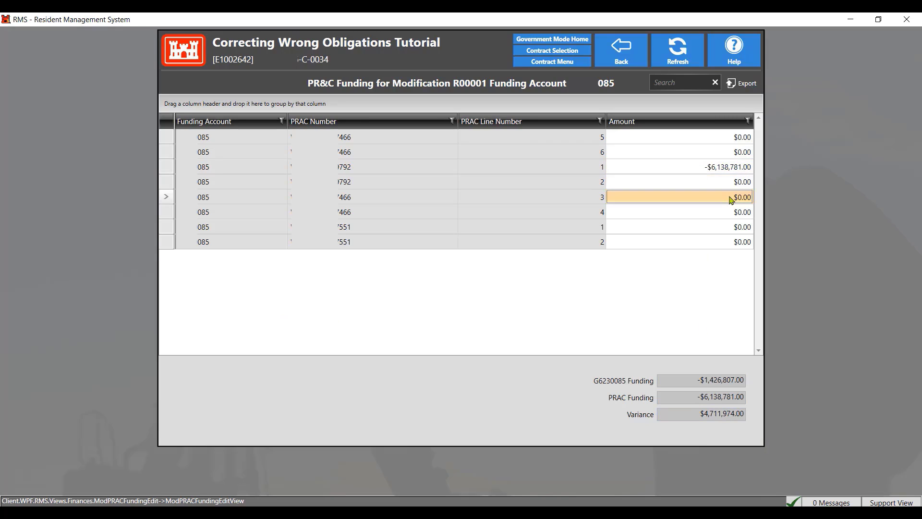
{"action": "left_click", "coordinate": [731, 200]}
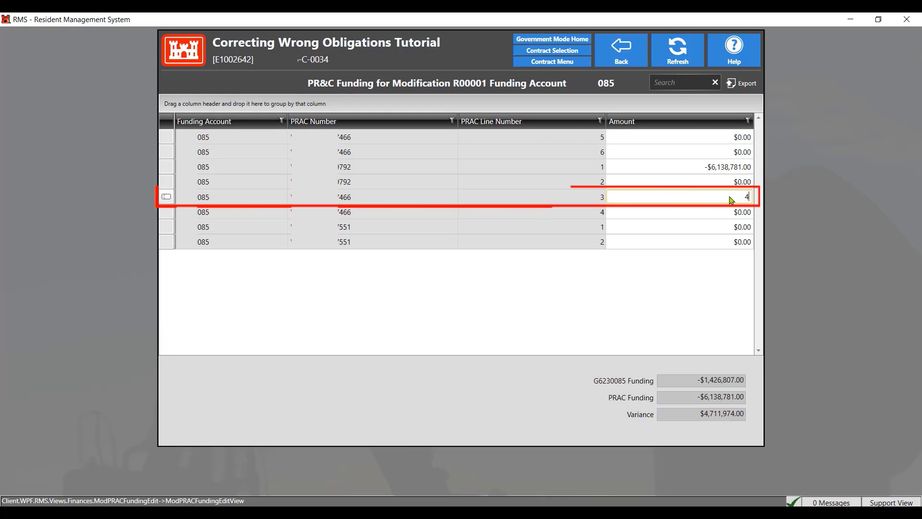
{"action": "type", "text": "4504"}
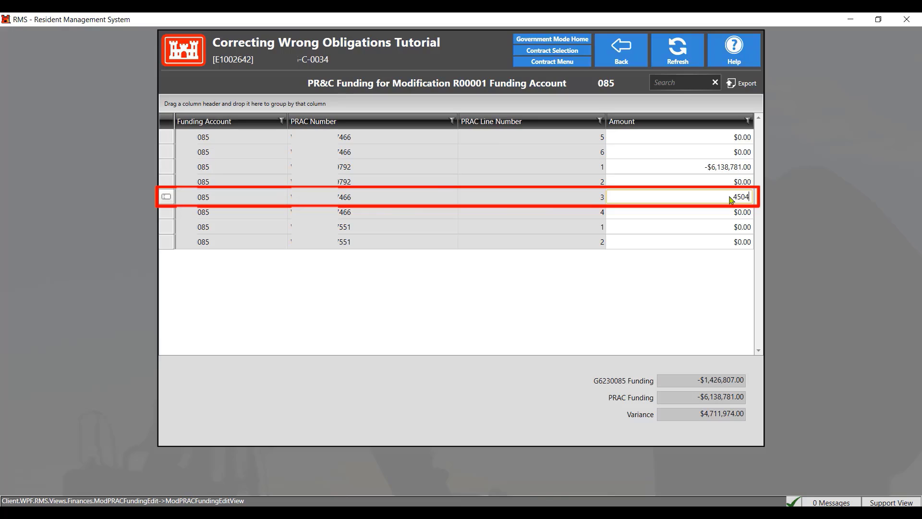
{"action": "type", "text": "045"}
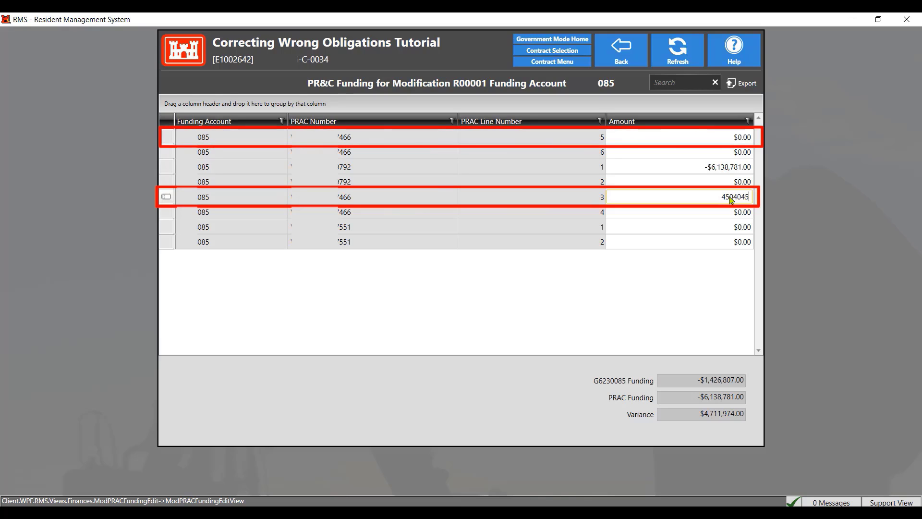
{"action": "key", "text": "Return"}
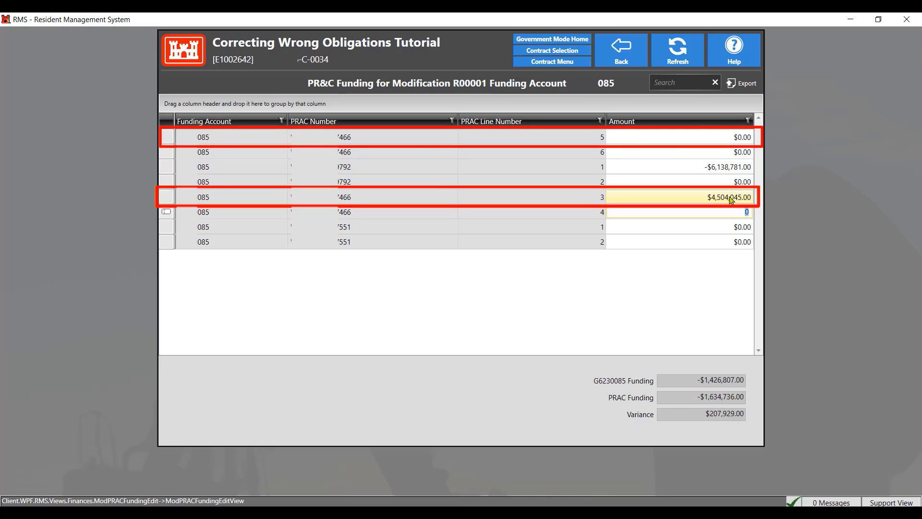
Step: Set the first funding account's PR&C amount for PRAC line 5 to 207929 and return to the modification
{"action": "key", "text": "Return"}
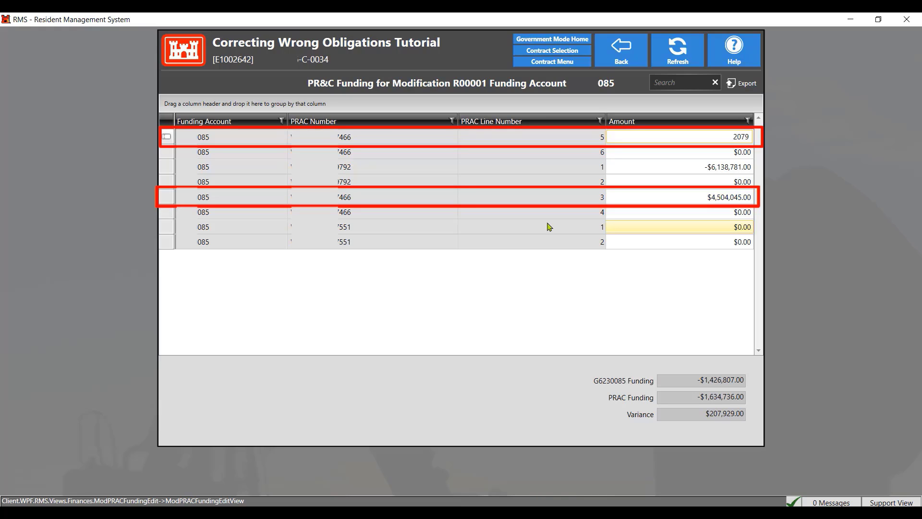
{"action": "type", "text": "207929"}
{"action": "key", "text": "Return"}
{"action": "left_click", "coordinate": [624, 58]}
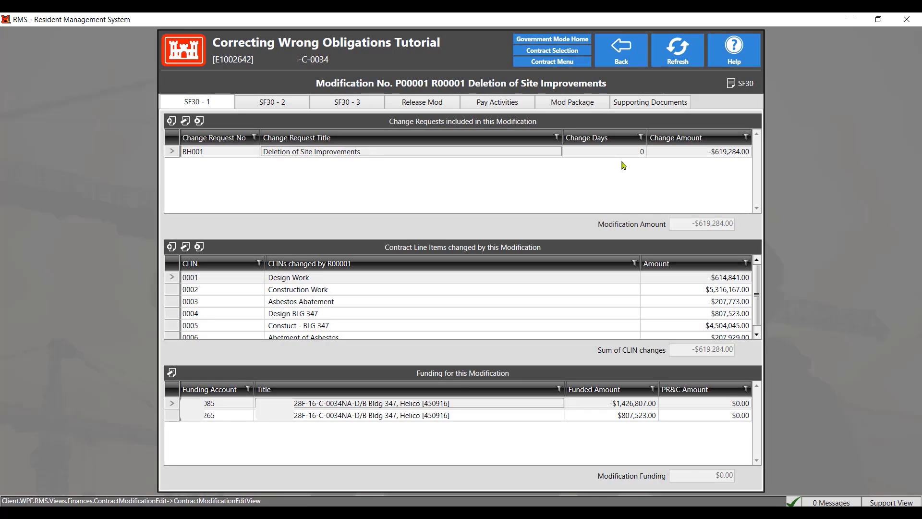
Step: Set the second funding account's PR&C amount for PRAC line 1 to 807523 and return to the modification
{"action": "left_click", "coordinate": [384, 416]}
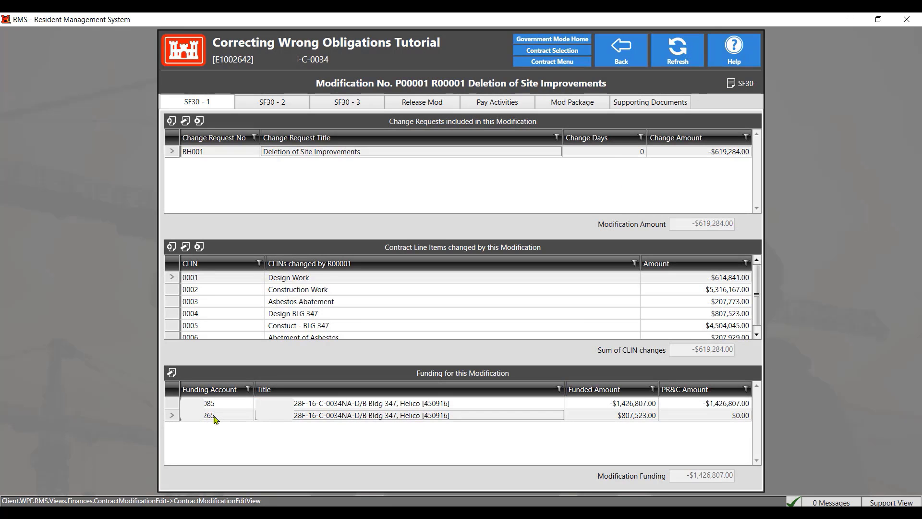
{"action": "double_click", "coordinate": [345, 418]}
{"action": "left_click", "coordinate": [734, 137]}
{"action": "type", "text": "807"}
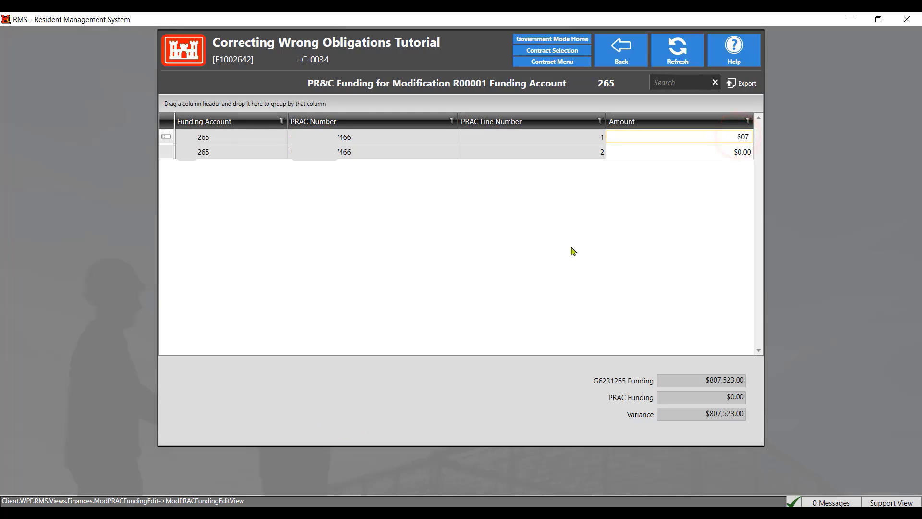
{"action": "type", "text": "523"}
{"action": "key", "text": "Return"}
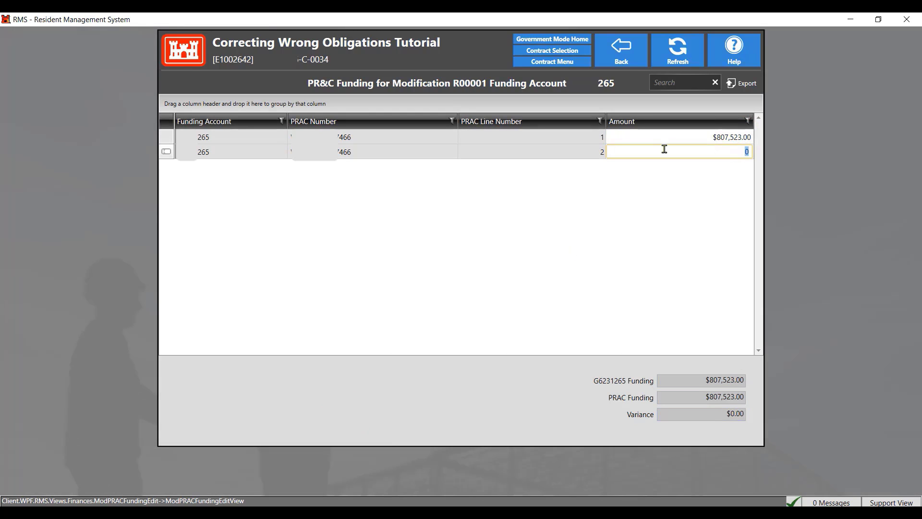
{"action": "left_click", "coordinate": [628, 57]}
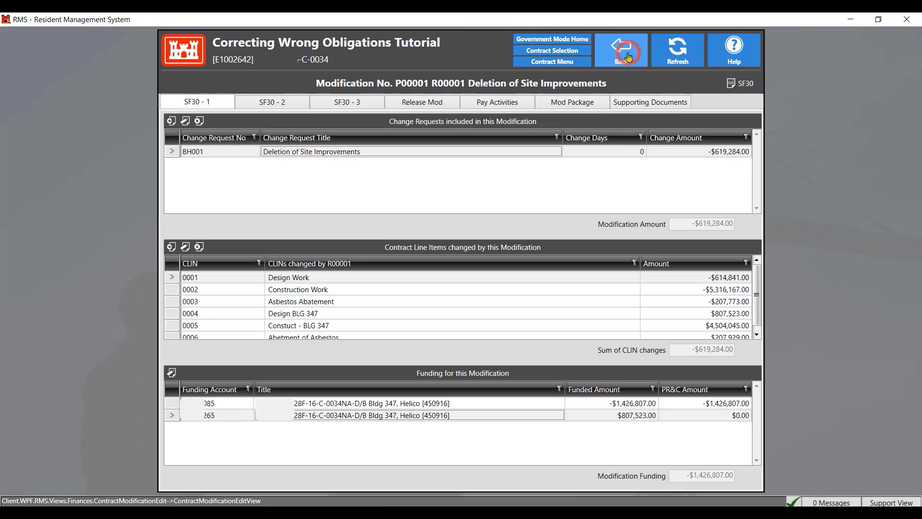
Step: Enter 10/20/2020 as the Government Signature Date in the modification's release details
{"action": "left_click", "coordinate": [422, 101]}
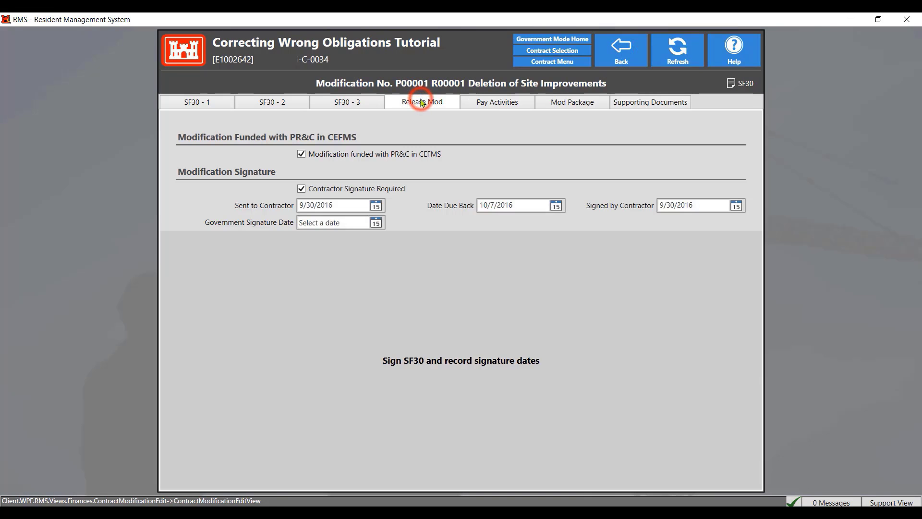
{"action": "left_click", "coordinate": [346, 221]}
{"action": "type", "text": "10/20/"}
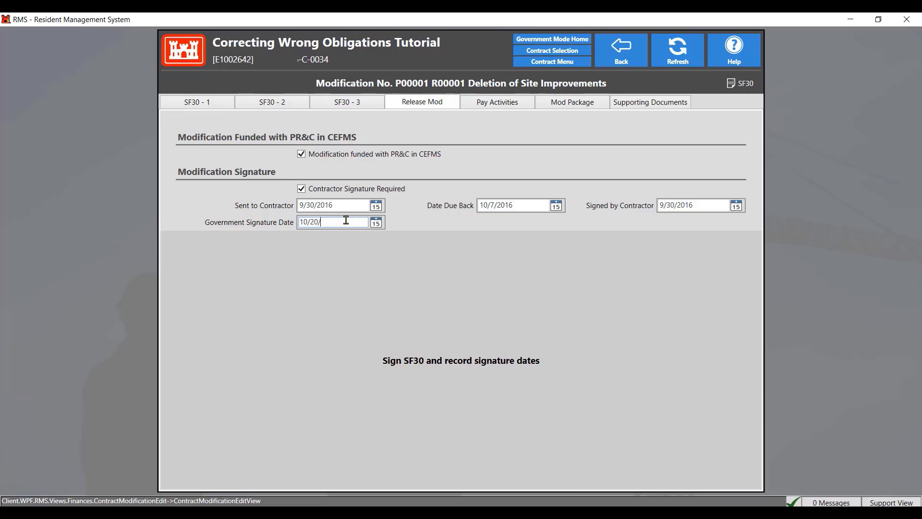
{"action": "type", "text": "2020"}
{"action": "left_click", "coordinate": [376, 222]}
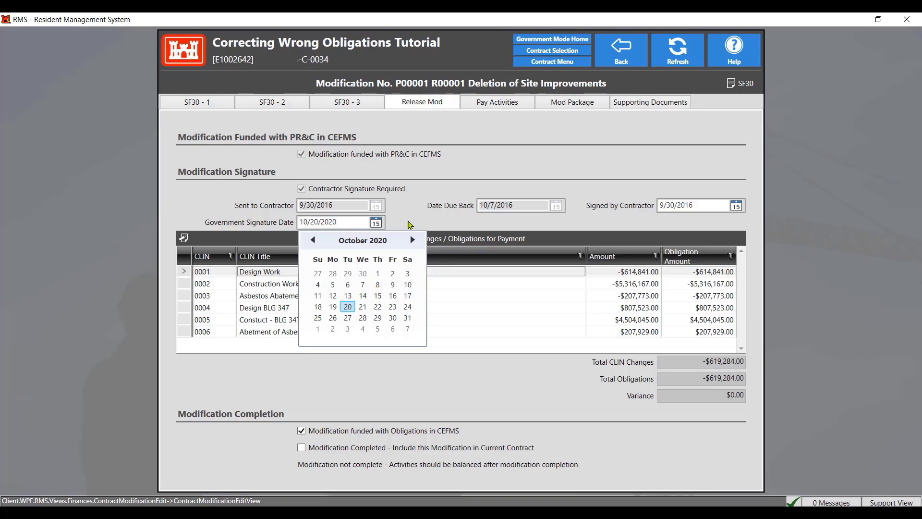
{"action": "left_click", "coordinate": [406, 219]}
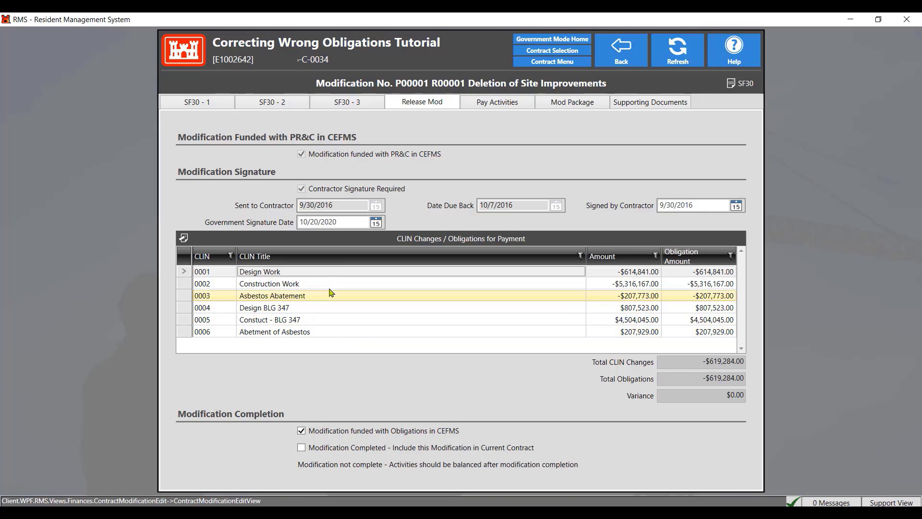
Step: Open the obligation funding of CLIN 0001 Design Work and set the amount on obligation line item 0006 to 0
{"action": "left_click_drag", "start_coordinate": [329, 294], "coordinate": [268, 274]}
{"action": "double_click", "coordinate": [267, 274]}
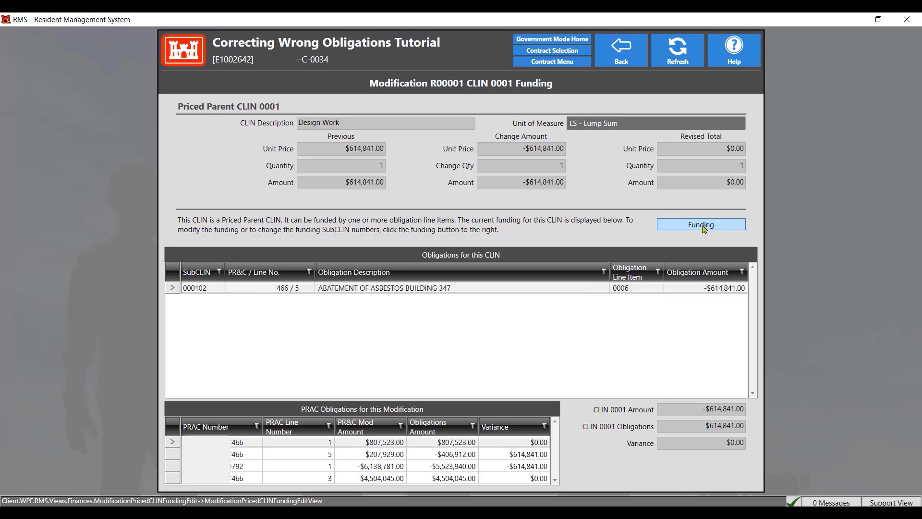
{"action": "left_click", "coordinate": [702, 225]}
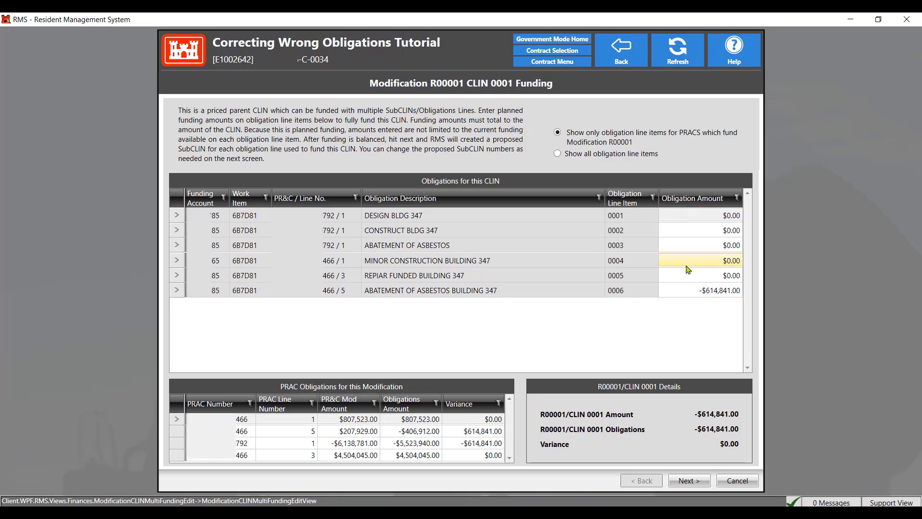
{"action": "left_click", "coordinate": [716, 296]}
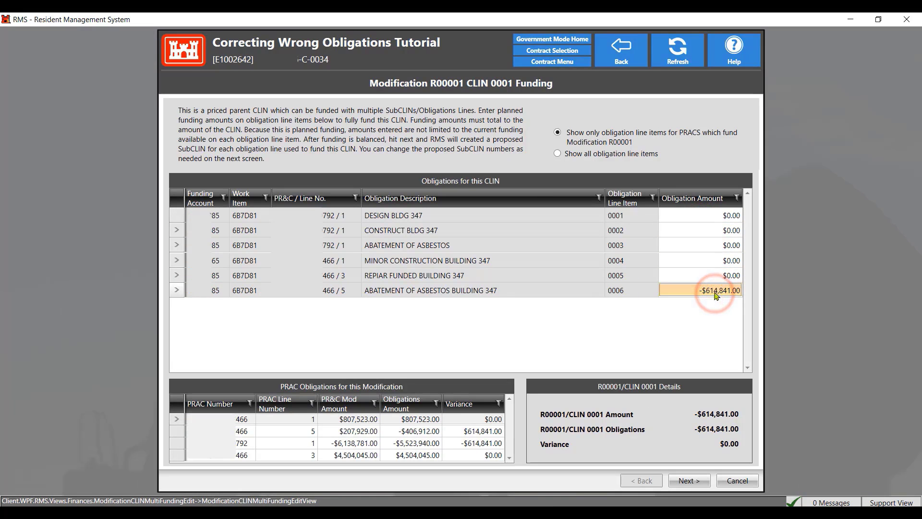
{"action": "left_click", "coordinate": [723, 295]}
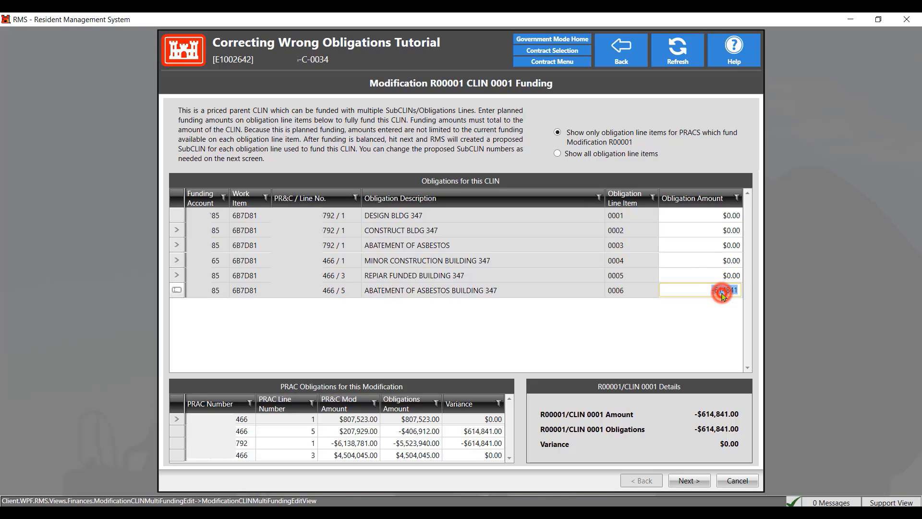
{"action": "key", "text": "BackSpace"}
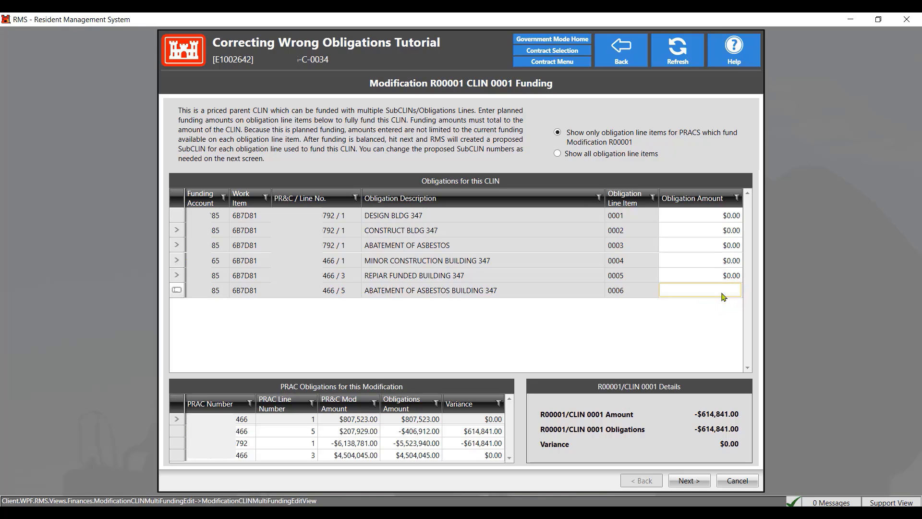
{"action": "type", "text": "0"}
Step: Set CLIN 0001's amount on obligation line item 0001 to -614841 and finish the funding with the proposed SubCLIN
{"action": "left_click", "coordinate": [727, 217]}
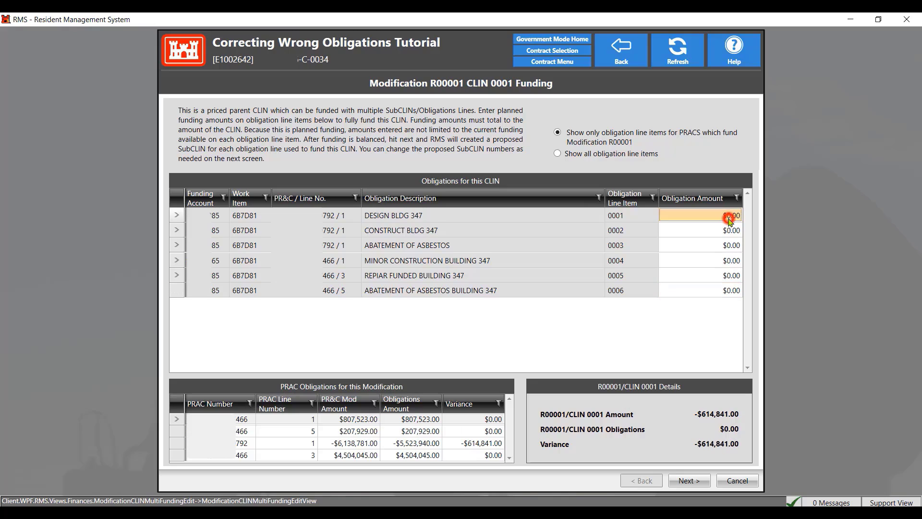
{"action": "left_click", "coordinate": [728, 217]}
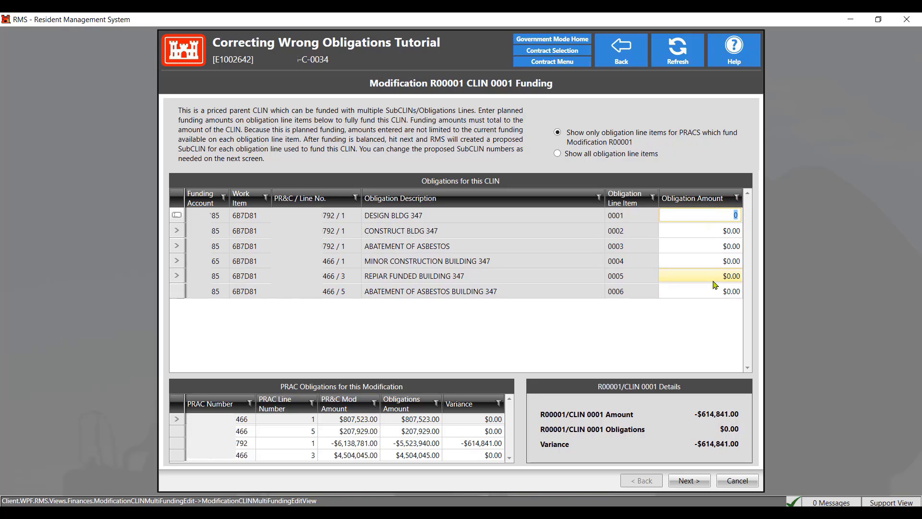
{"action": "type", "text": "-614841"}
{"action": "key", "text": "Tab"}
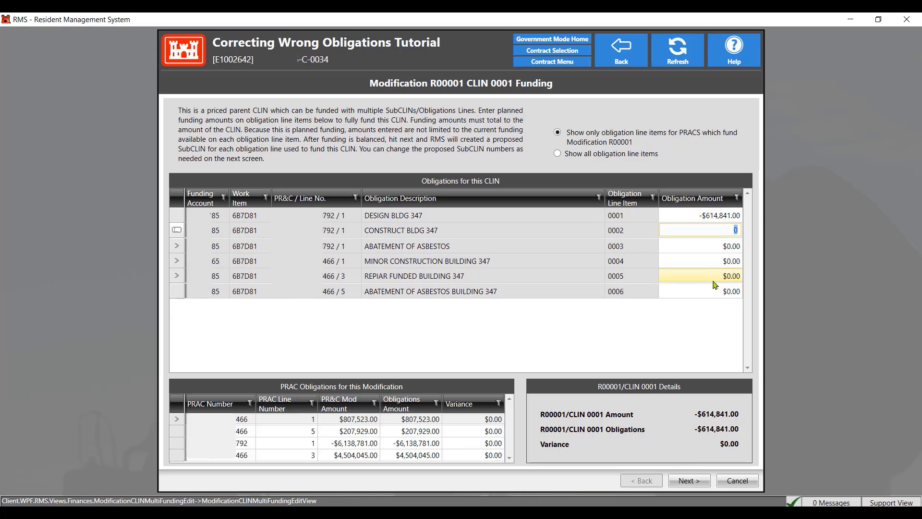
{"action": "left_click", "coordinate": [688, 481]}
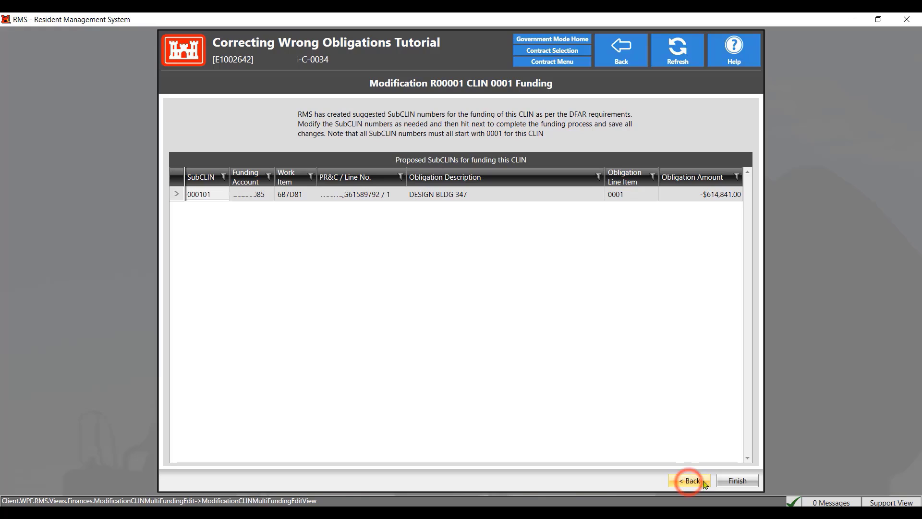
{"action": "left_click", "coordinate": [738, 480]}
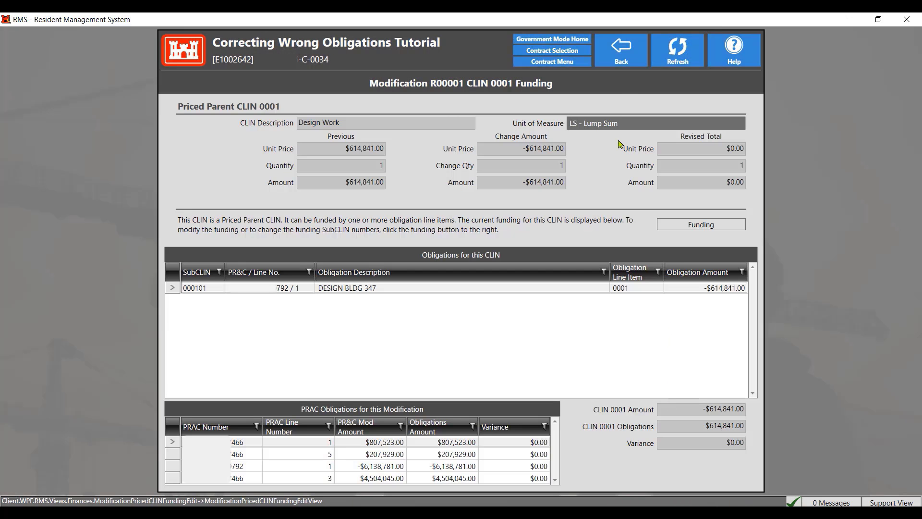
Step: Open the obligation funding of CLIN 0002 Construction Work and clear the amount on obligation line item 0006 to 0
{"action": "left_click", "coordinate": [620, 58]}
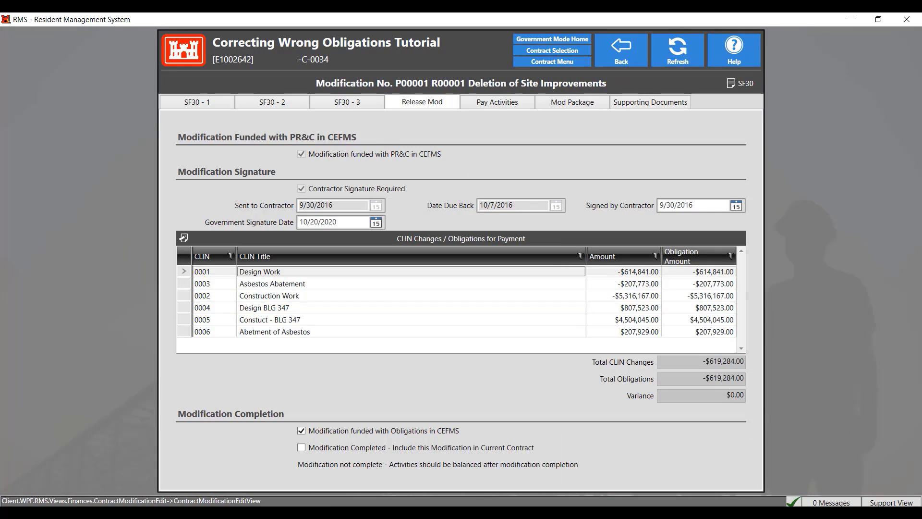
{"action": "double_click", "coordinate": [283, 284]}
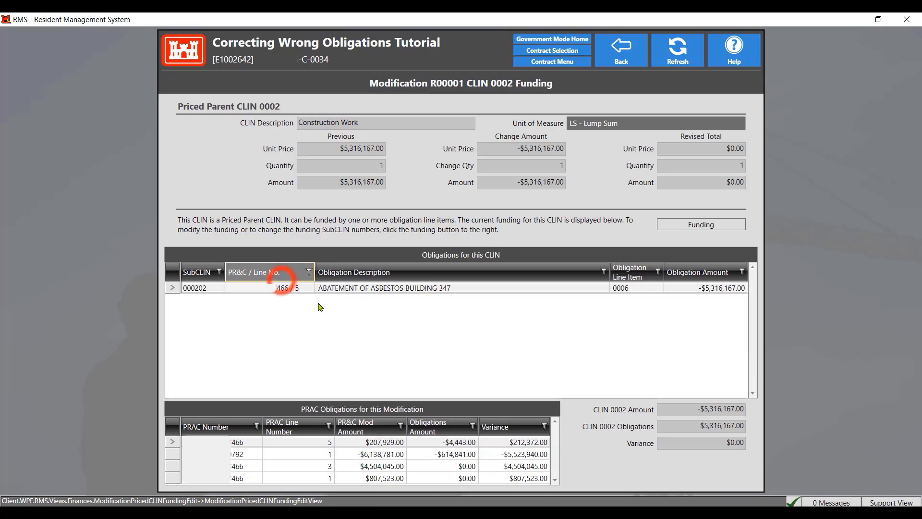
{"action": "left_click", "coordinate": [713, 224]}
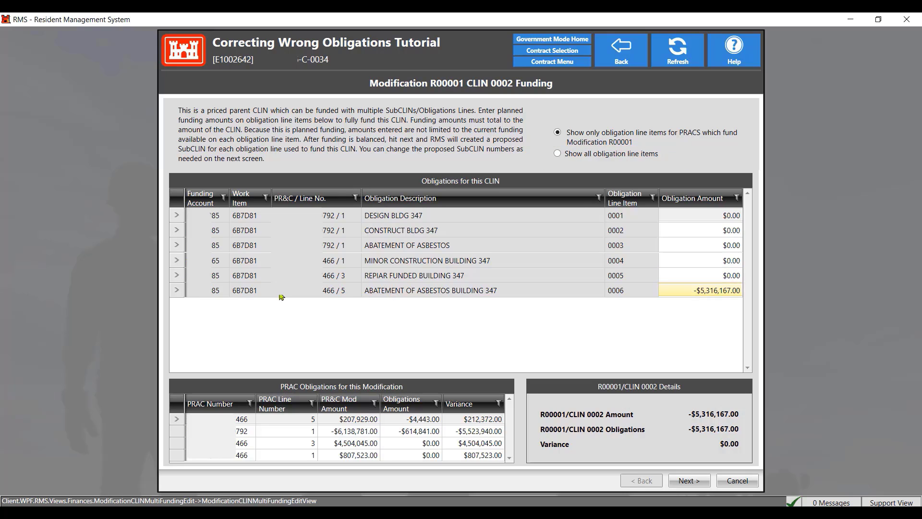
{"action": "left_click", "coordinate": [624, 233]}
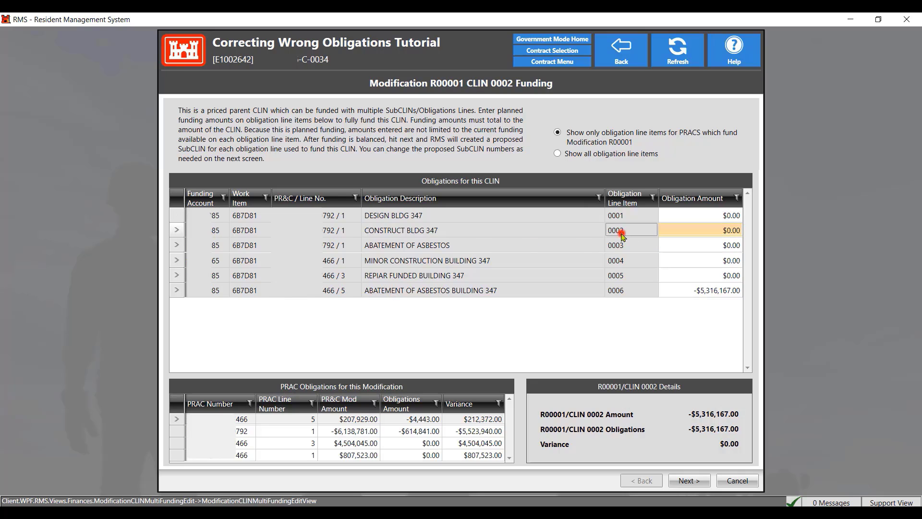
{"action": "left_click", "coordinate": [717, 291]}
{"action": "key", "text": "Delete"}
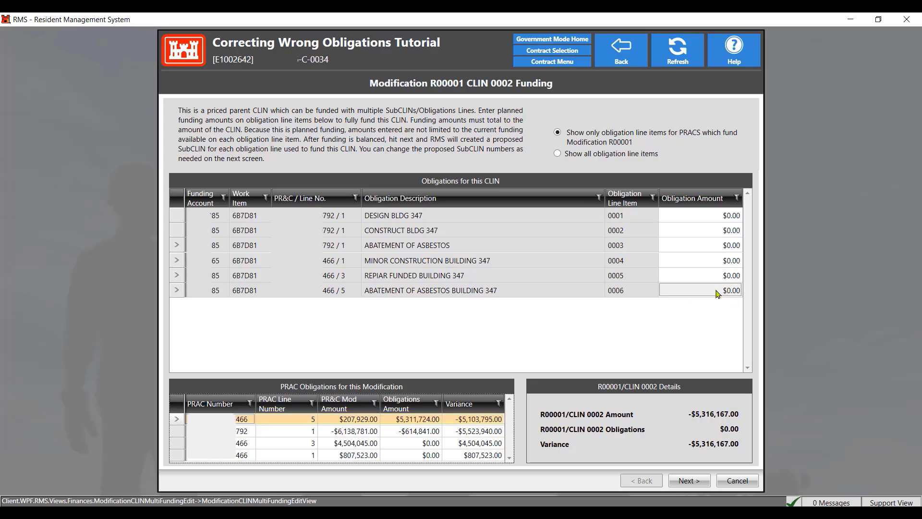
Step: Set CLIN 0002's amount on obligation line item 0002 to -5316167 and finish the funding with the proposed SubCLIN
{"action": "left_click", "coordinate": [715, 231]}
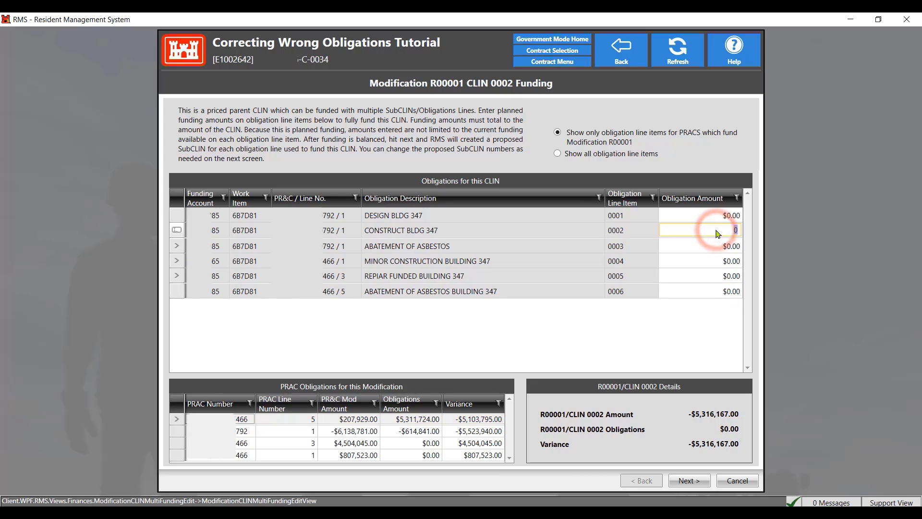
{"action": "type", "text": "-5316167"}
{"action": "key", "text": "Tab"}
{"action": "left_click", "coordinate": [689, 480]}
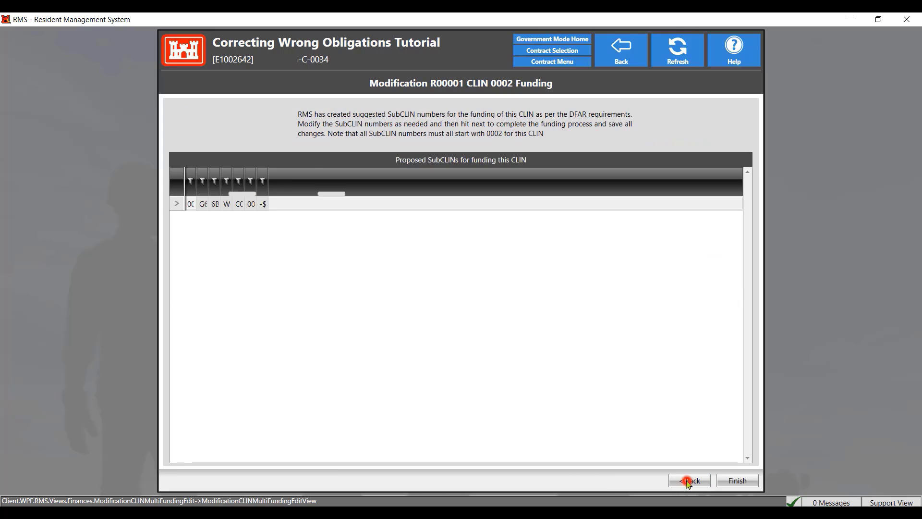
{"action": "left_click", "coordinate": [739, 480]}
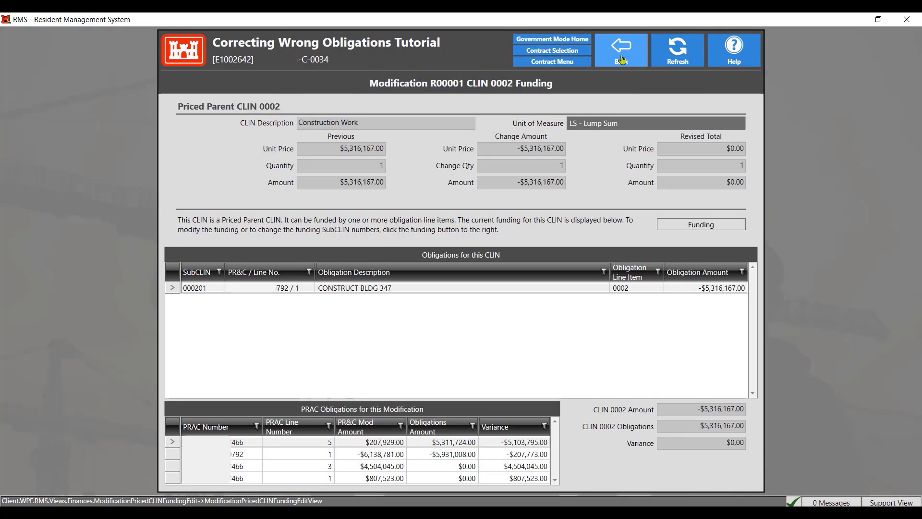
Step: Open the obligation funding of CLIN 0003 Asbestos Abatement and set the amount on obligation line item 0006 to 0
{"action": "left_click", "coordinate": [621, 48]}
{"action": "double_click", "coordinate": [296, 295]}
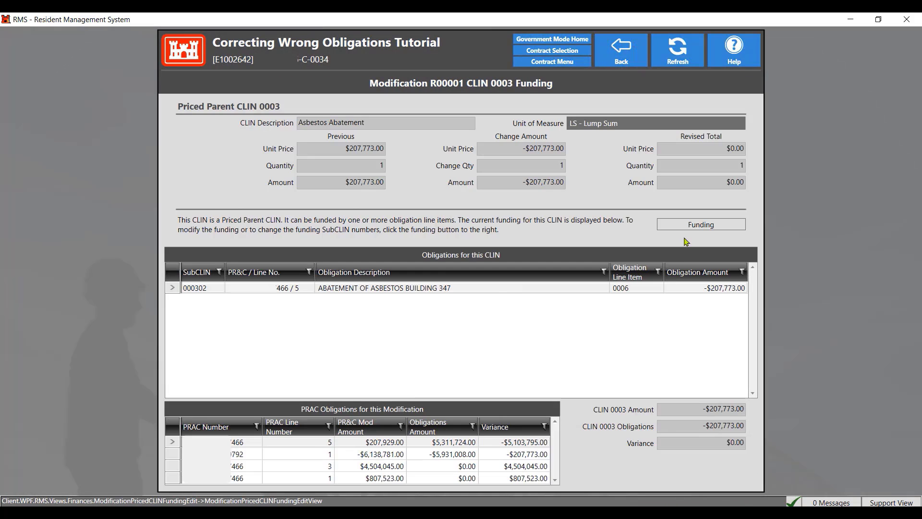
{"action": "left_click", "coordinate": [701, 222]}
{"action": "left_click", "coordinate": [716, 290]}
{"action": "type", "text": "0"}
{"action": "key", "text": "Return"}
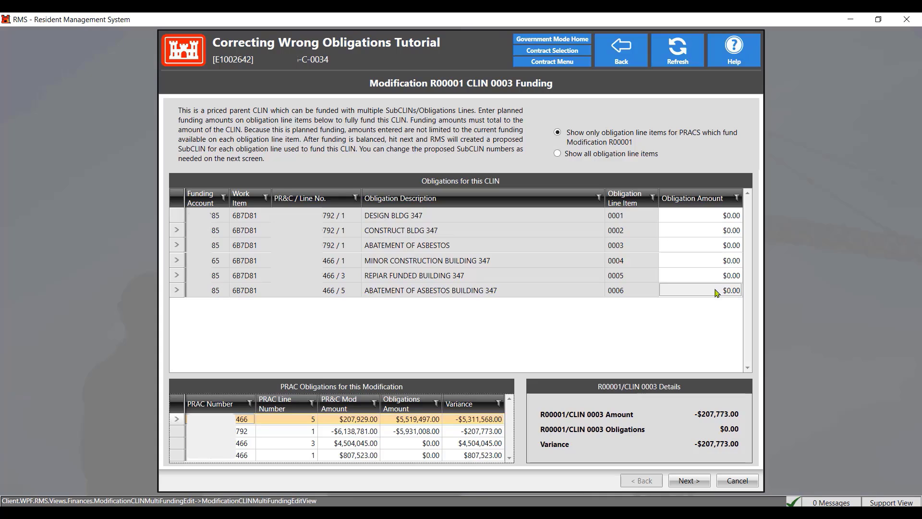
Step: Set CLIN 0003's amount on obligation line item 0003 to -207773 and finish the funding with the proposed SubCLIN
{"action": "left_click", "coordinate": [735, 246]}
{"action": "type", "text": "-207773"}
{"action": "key", "text": "Tab"}
{"action": "left_click", "coordinate": [689, 480]}
{"action": "left_click", "coordinate": [737, 481]}
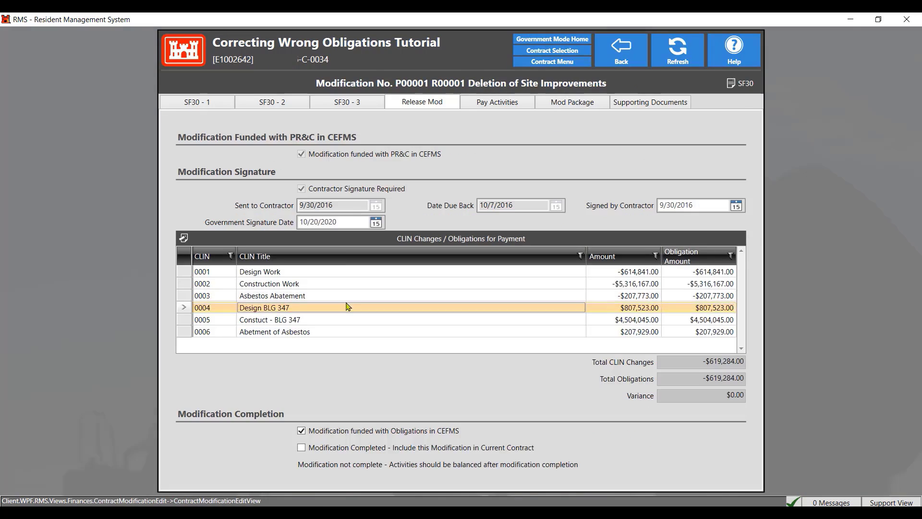
Step: Open the obligation funding of CLIN 0004 Design BLG 347 and set the amount on obligation line item 0006 to 0
{"action": "double_click", "coordinate": [348, 307]}
{"action": "left_click", "coordinate": [659, 175]}
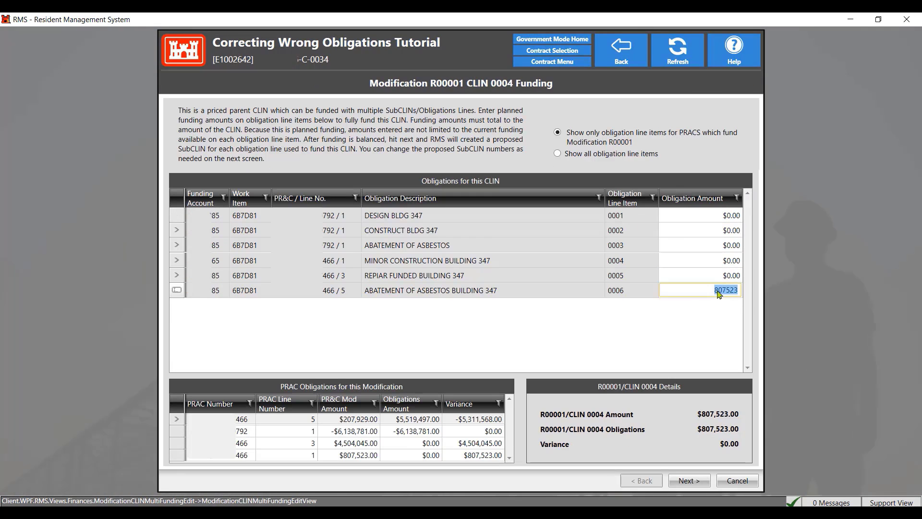
{"action": "left_click", "coordinate": [718, 290]}
{"action": "type", "text": "0"}
{"action": "key", "text": "Return"}
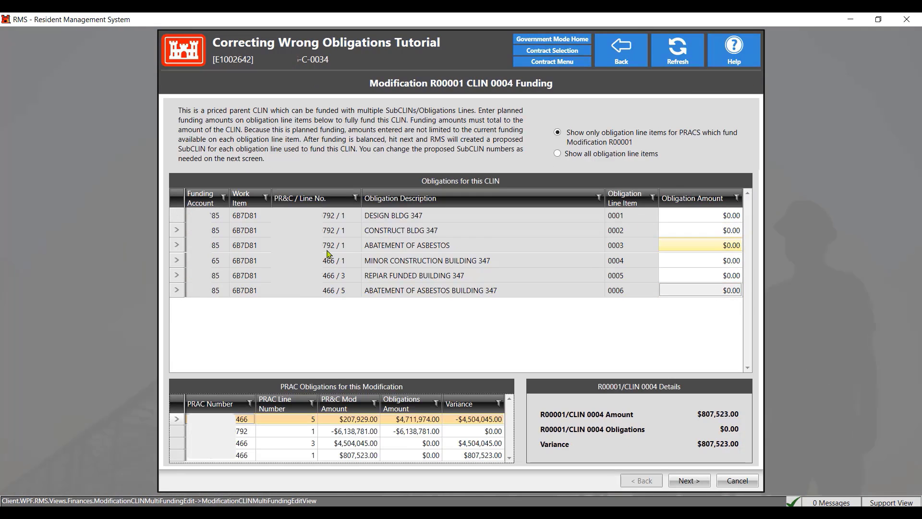
Step: Set CLIN 0004's amount on obligation line item 0004 to 807523, finish the funding and return to the modification
{"action": "left_click", "coordinate": [709, 262]}
{"action": "type", "text": "807523"}
{"action": "key", "text": "Return"}
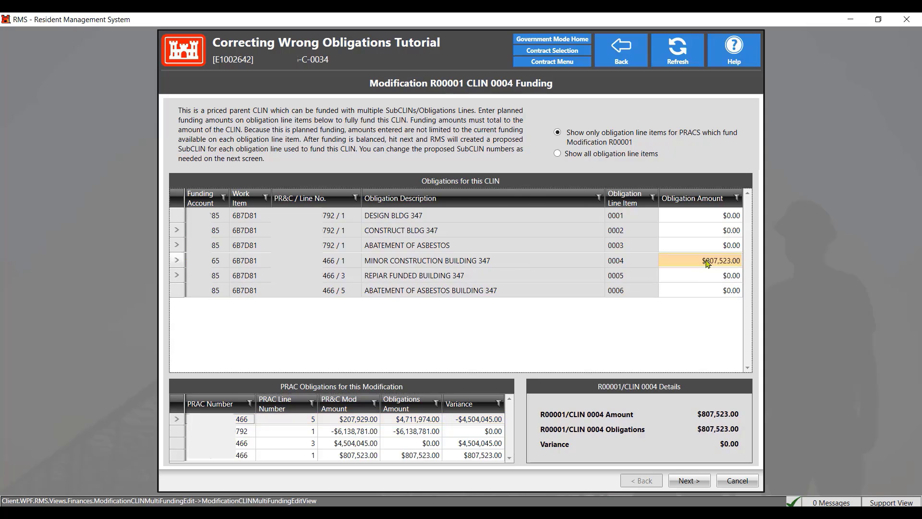
{"action": "left_click", "coordinate": [689, 481]}
{"action": "left_click", "coordinate": [738, 480]}
{"action": "left_click", "coordinate": [616, 57]}
Step: Move CLIN 0005's funding by setting obligation line item 0006 to 0 and line item 0005 to 4504045, and finish the funding
{"action": "double_click", "coordinate": [348, 320]}
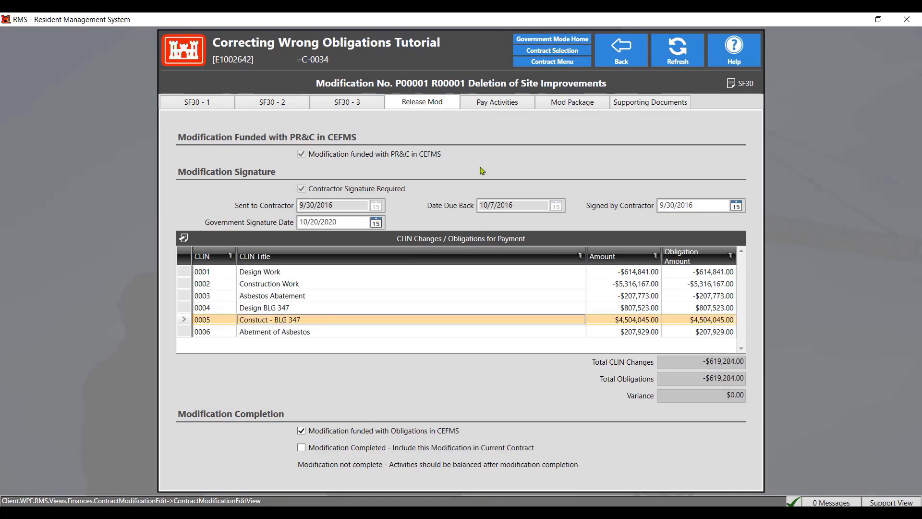
{"action": "left_click", "coordinate": [718, 290]}
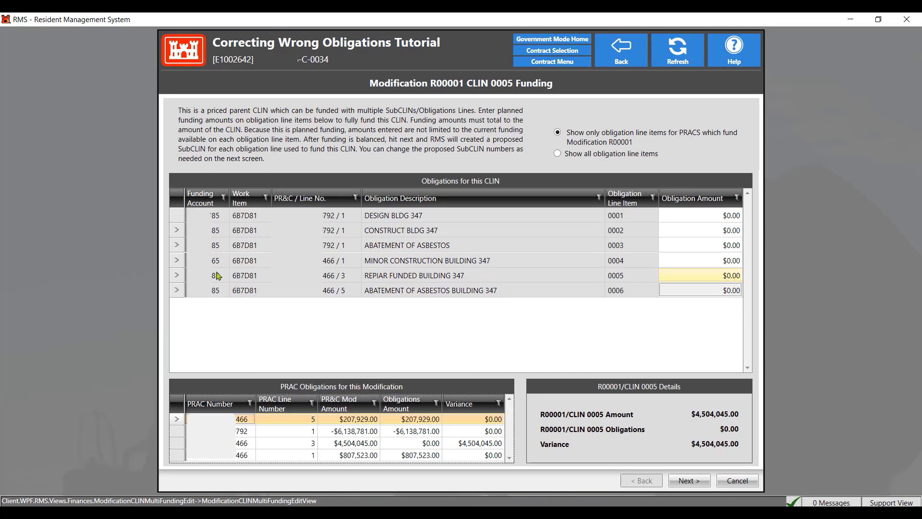
{"action": "left_click", "coordinate": [706, 275]}
{"action": "type", "text": "4504045"}
{"action": "key", "text": "Return"}
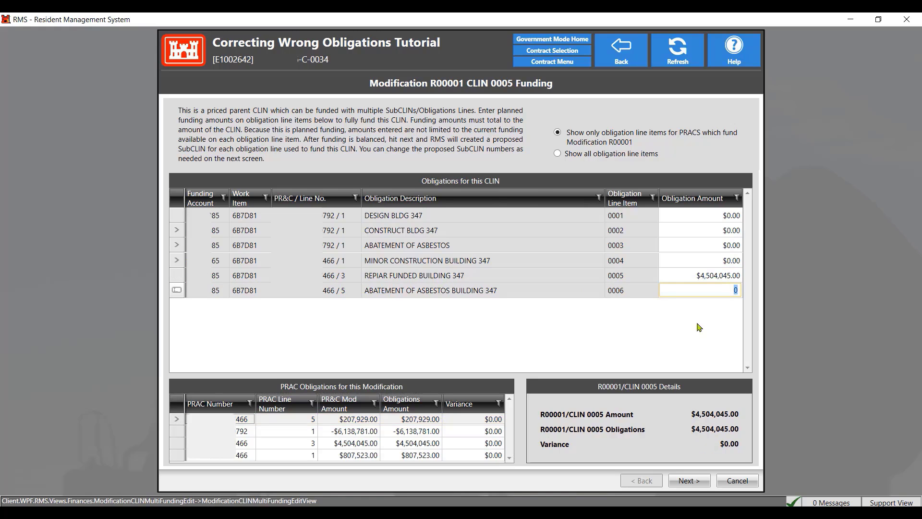
{"action": "left_click", "coordinate": [689, 481]}
{"action": "left_click", "coordinate": [737, 480]}
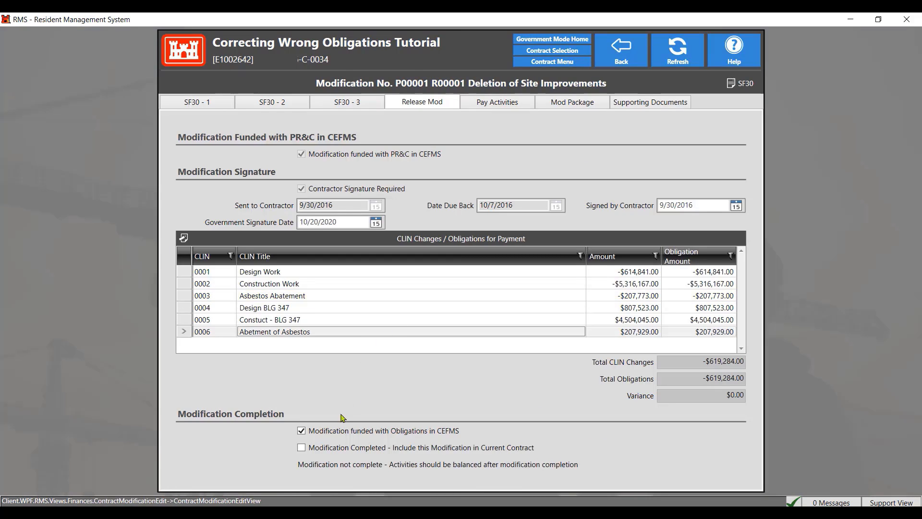
Step: Mark the modification as completed and included in the current contract, agree to proceed, and return to the modification list
{"action": "left_click", "coordinate": [301, 448]}
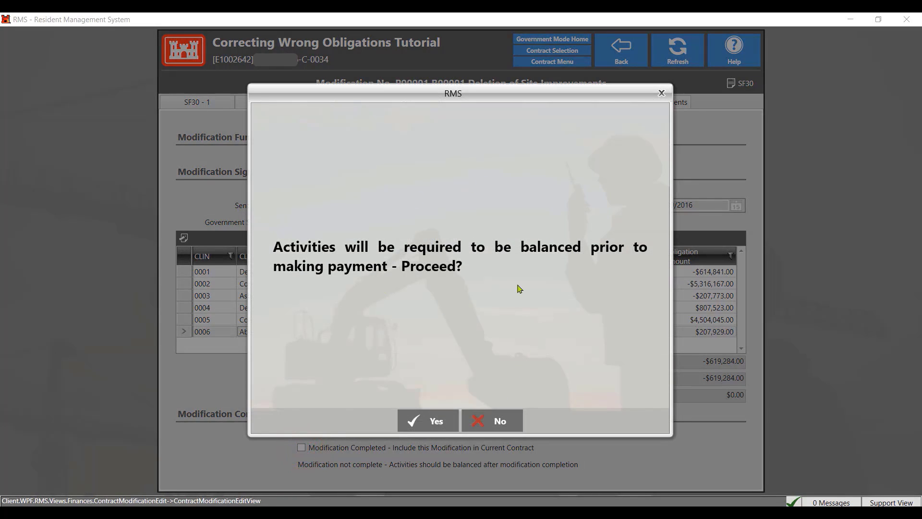
{"action": "left_click", "coordinate": [429, 421]}
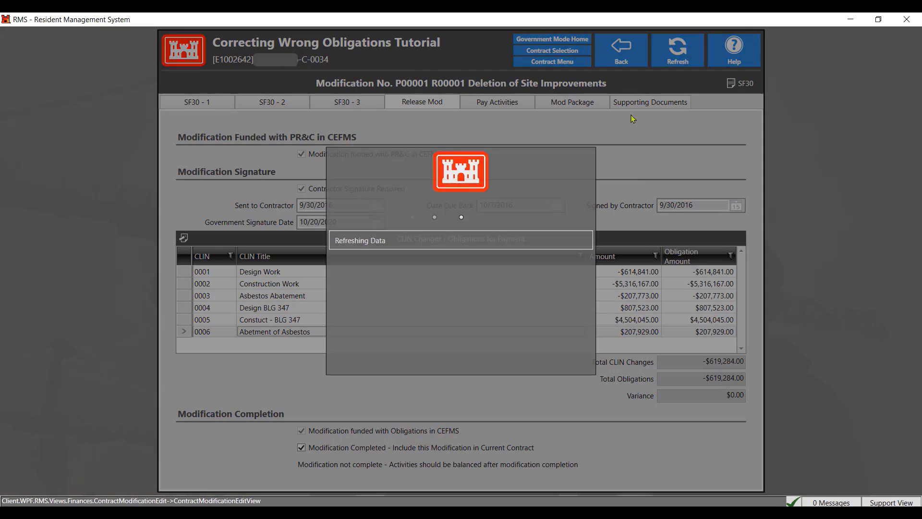
{"action": "left_click", "coordinate": [622, 53]}
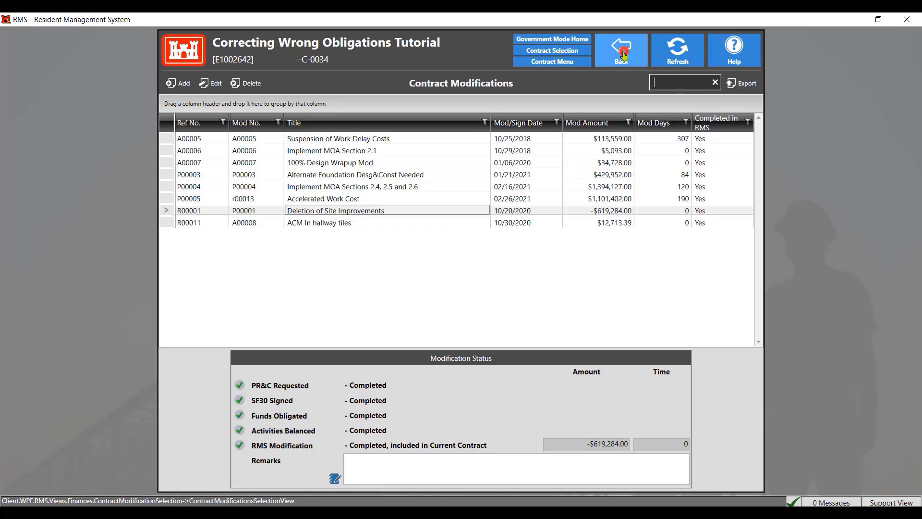
Step: Open progress payment Invoice No. 7 and clear, then re-mark Total Allowed Earnings for this Pay Period Entered in its additional earnings
{"action": "left_click", "coordinate": [623, 52]}
{"action": "left_click", "coordinate": [208, 380]}
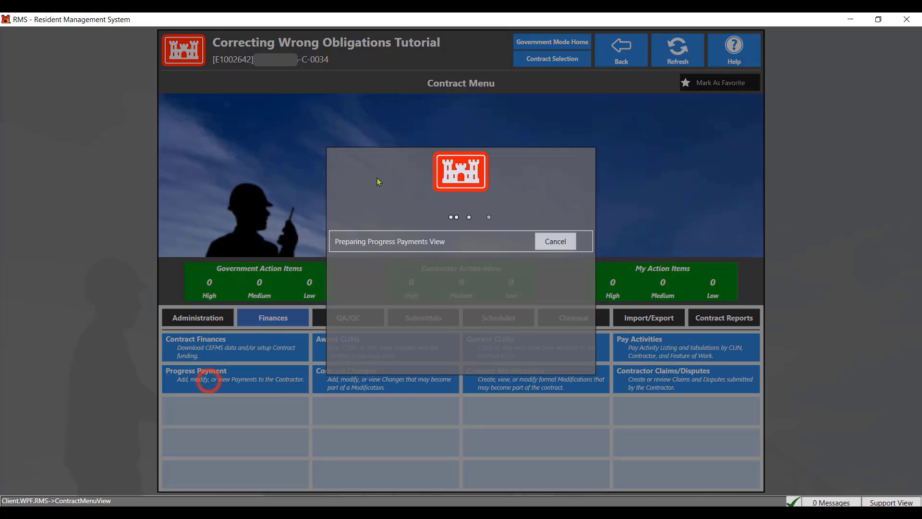
{"action": "double_click", "coordinate": [369, 211]}
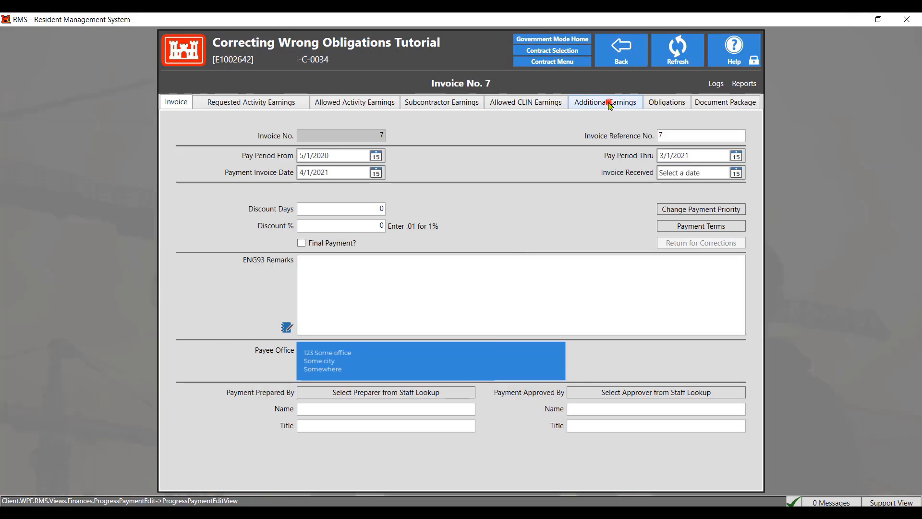
{"action": "left_click", "coordinate": [608, 102]}
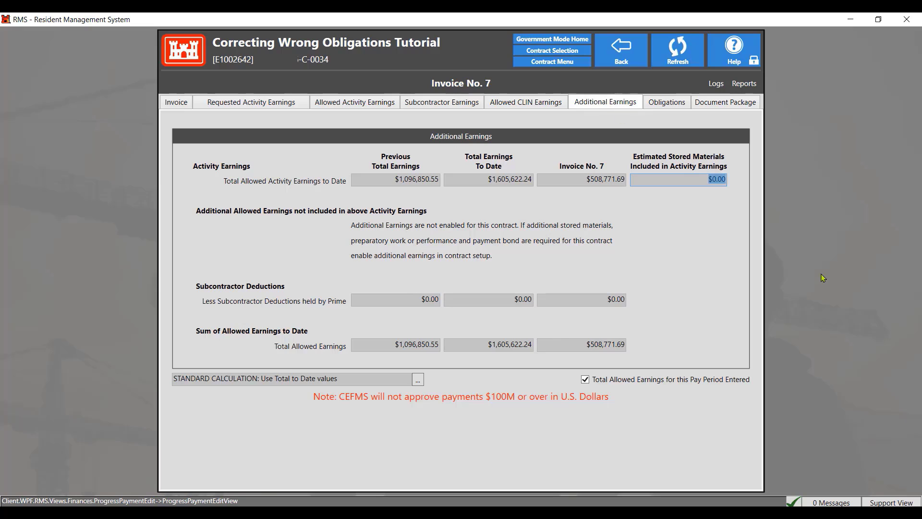
{"action": "left_click", "coordinate": [585, 380]}
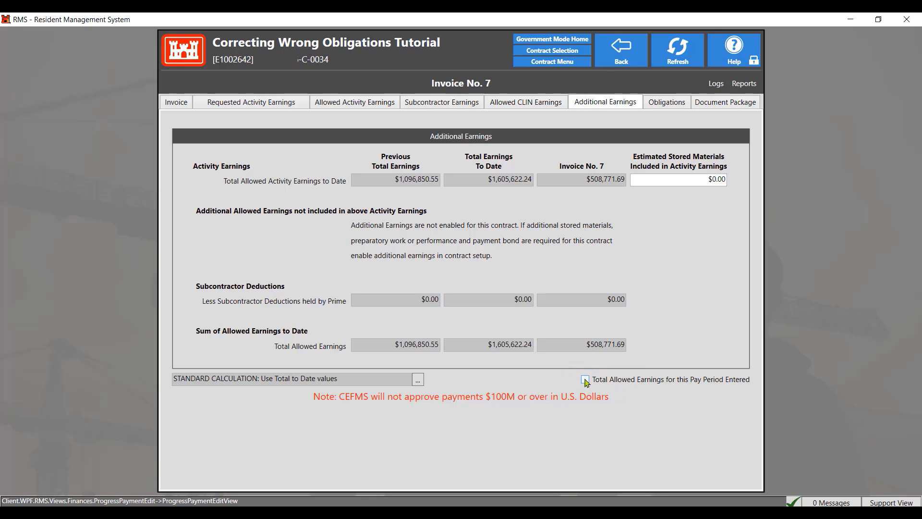
{"action": "left_click", "coordinate": [584, 379]}
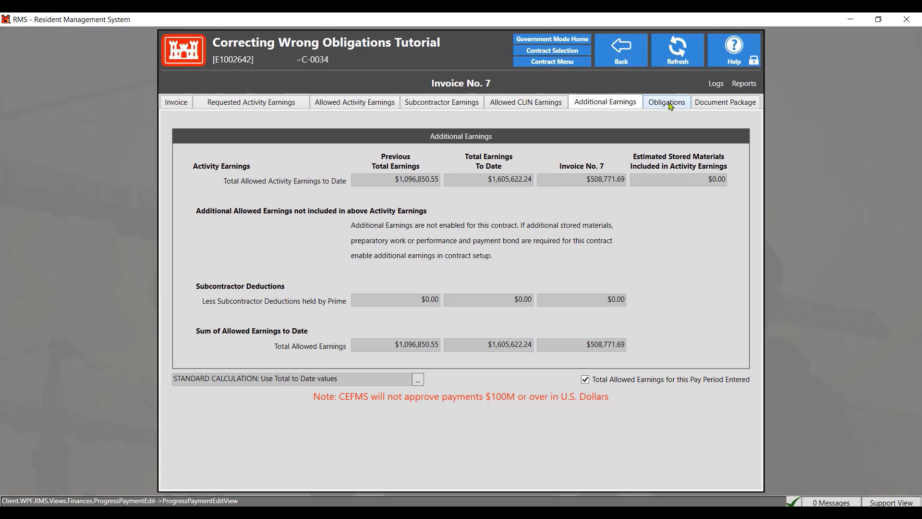
Step: Check the invoice's obligations for completion errors and enter 4/2/2021 as the Invoice Received date
{"action": "left_click", "coordinate": [670, 106]}
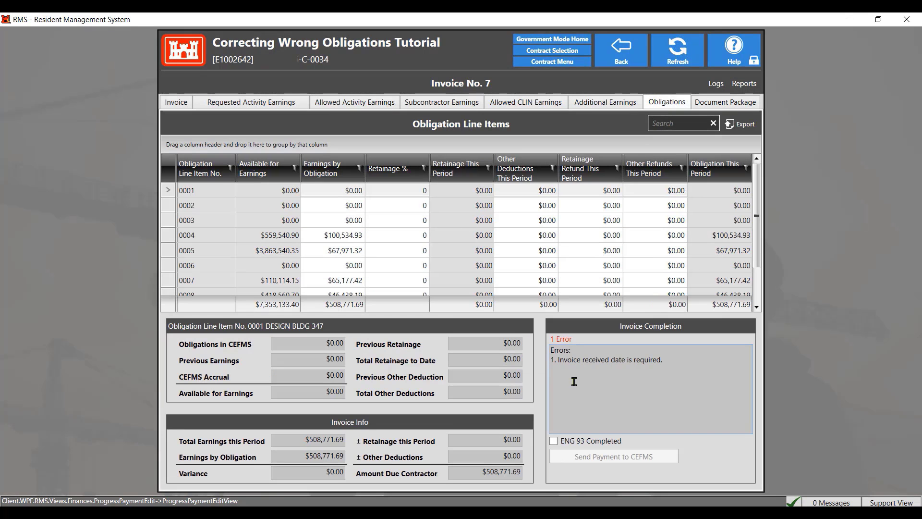
{"action": "left_click", "coordinate": [552, 373]}
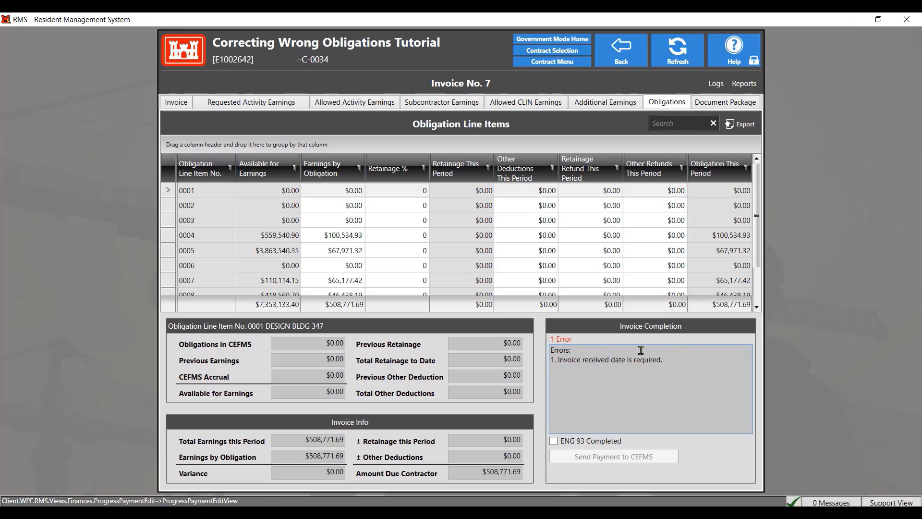
{"action": "left_click", "coordinate": [174, 103]}
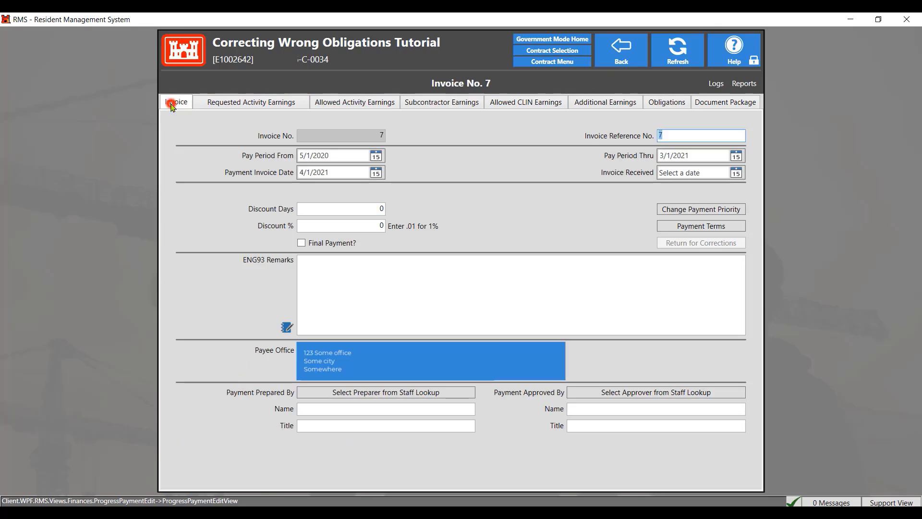
{"action": "left_click", "coordinate": [677, 172]}
{"action": "type", "text": "4/2/2021"}
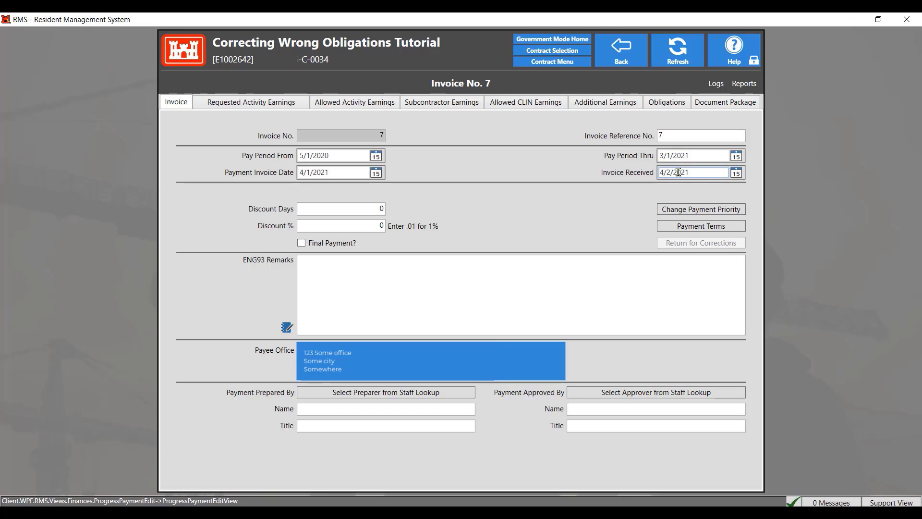
{"action": "key", "text": "Tab"}
Step: Recheck the invoice's completion errors and examine the earnings assigned to each obligation line item
{"action": "left_click", "coordinate": [665, 102]}
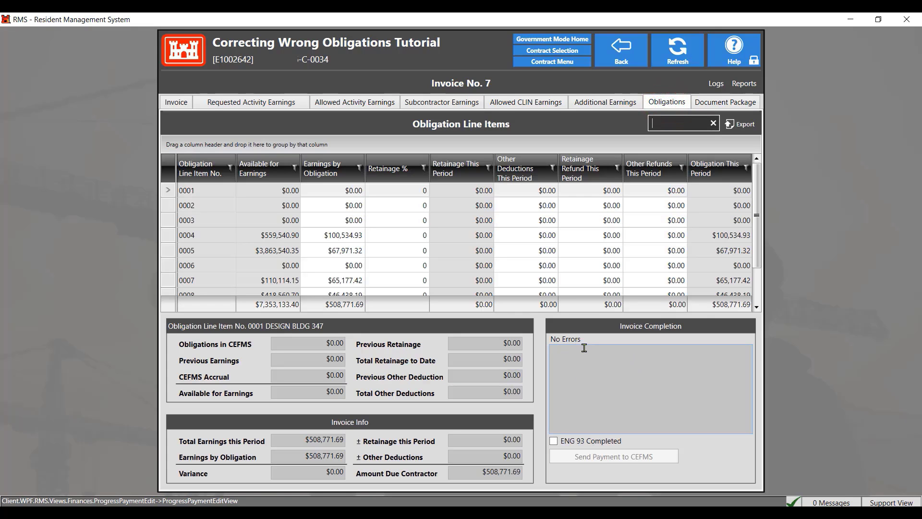
{"action": "scroll", "coordinate": [341, 201], "scroll_direction": "down", "scroll_amount": 2}
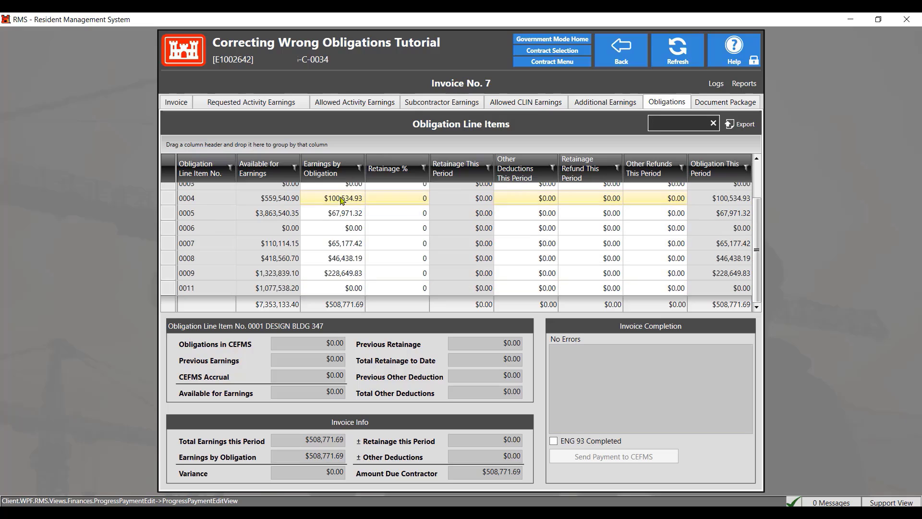
{"action": "scroll", "coordinate": [342, 201], "scroll_direction": "up", "scroll_amount": 2}
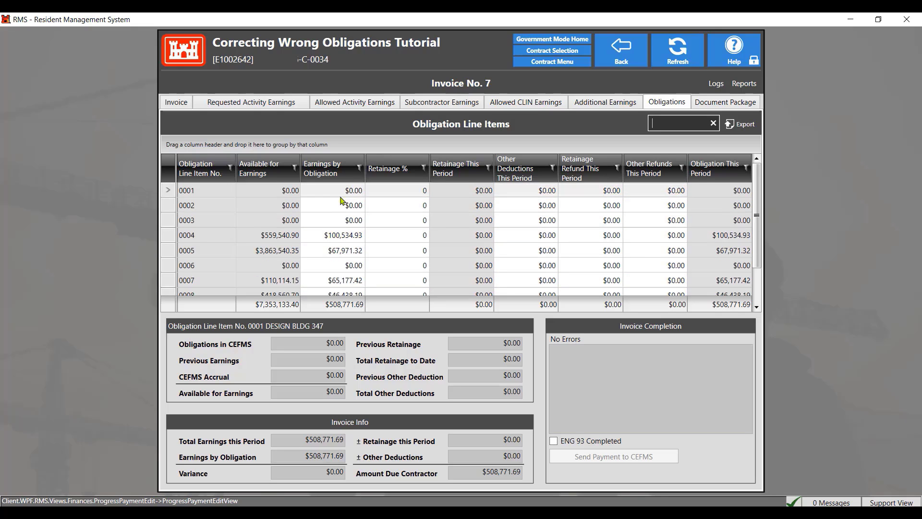
Step: Open the newer Payment Calculations PDF in the government document package Payment No. 0007
{"action": "left_click", "coordinate": [738, 105]}
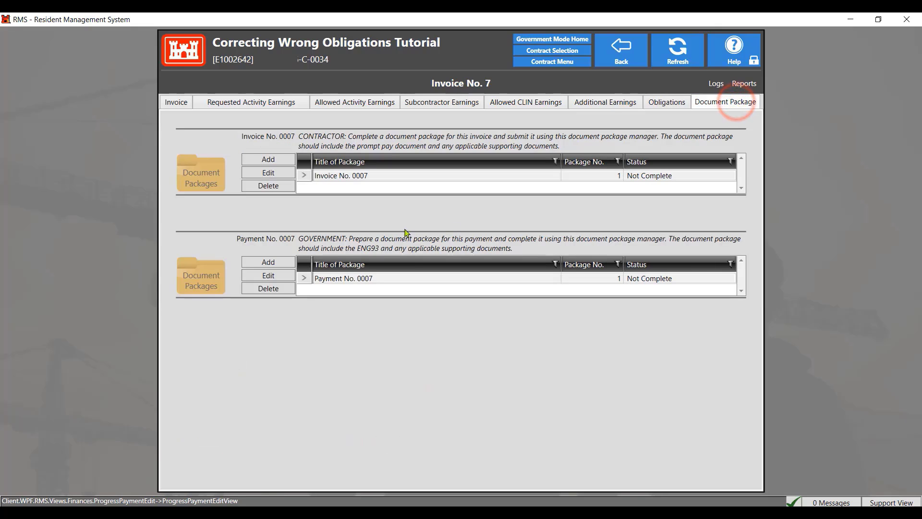
{"action": "double_click", "coordinate": [365, 282]}
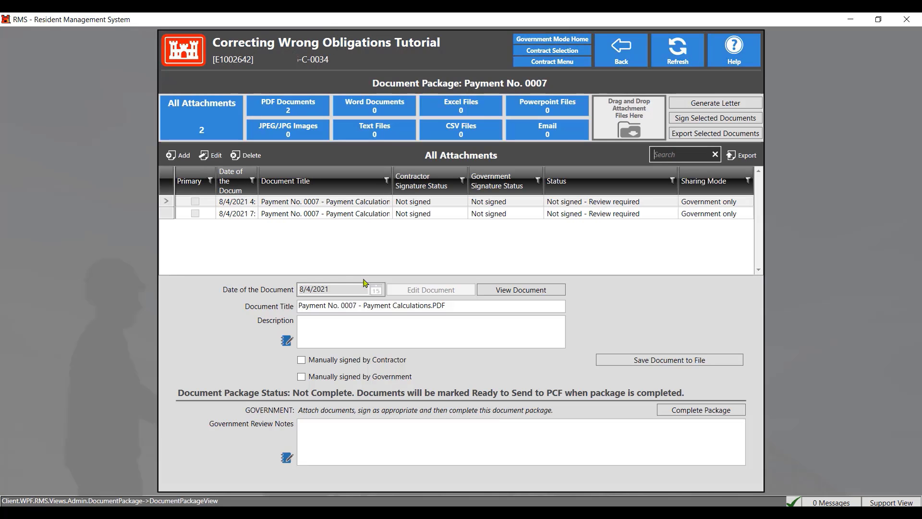
{"action": "left_click", "coordinate": [339, 205]}
{"action": "double_click", "coordinate": [339, 204]}
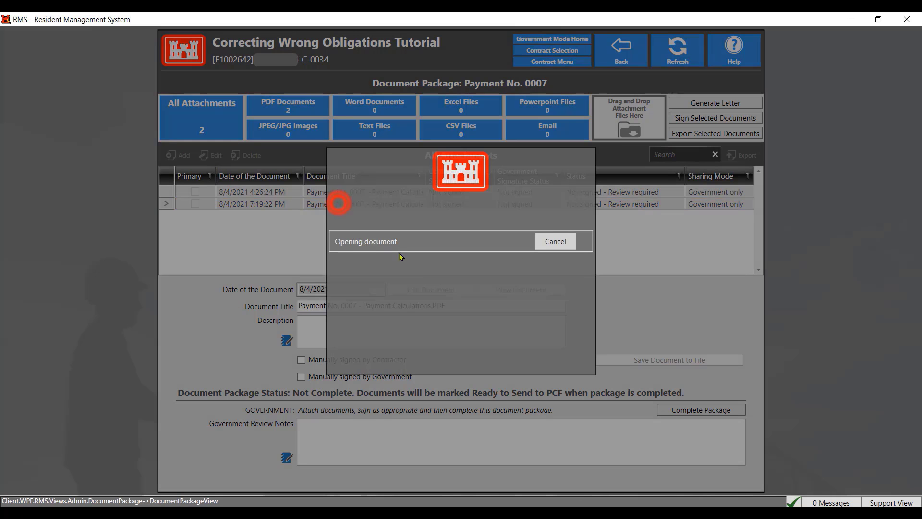